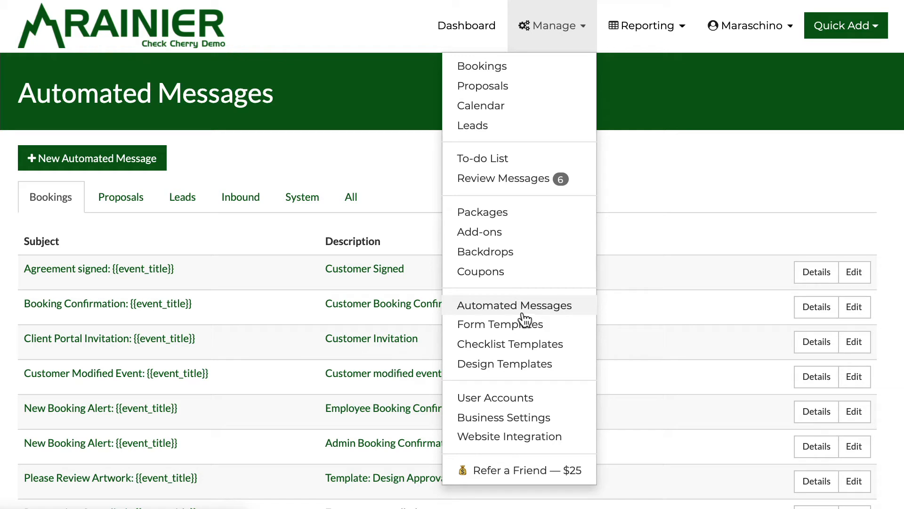
# Step: Close the menu, review the Inbound SMS email alert, then show the System messages
pyautogui.click(338, 151)
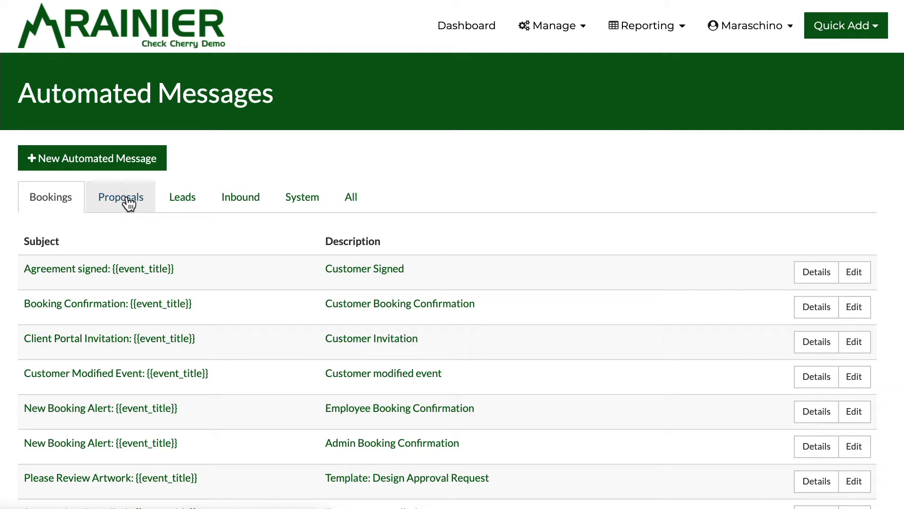
pyautogui.click(241, 202)
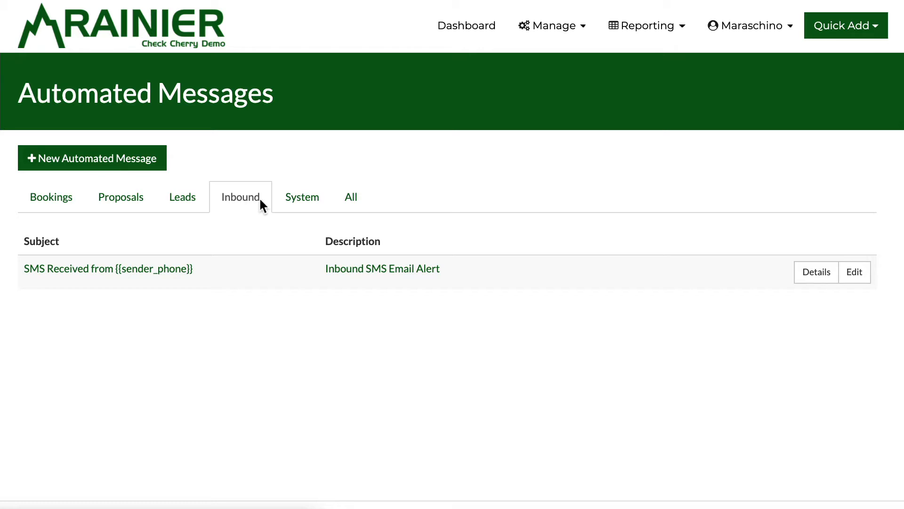
pyautogui.click(294, 203)
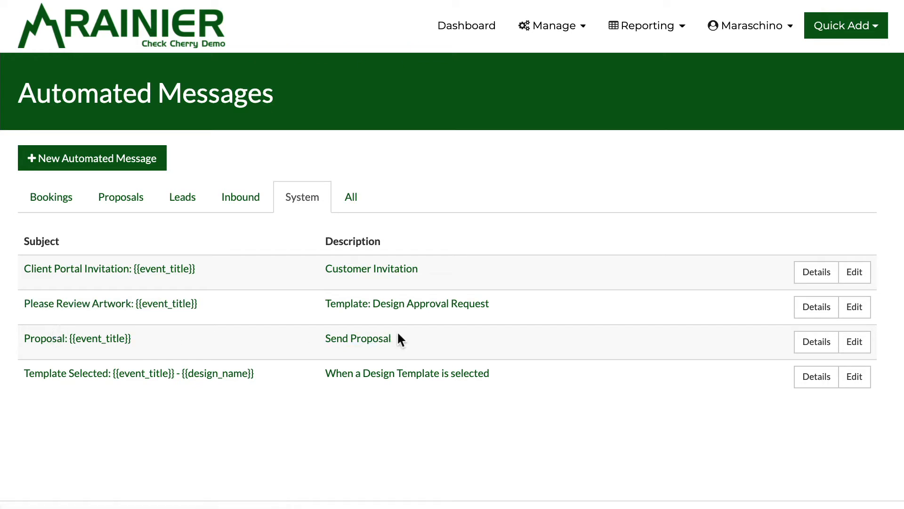
# Step: View the Send Proposal details: Proposal Send Template trigger, subject and proposal_link message
pyautogui.click(808, 339)
pyautogui.scroll(-2, 408, 269)
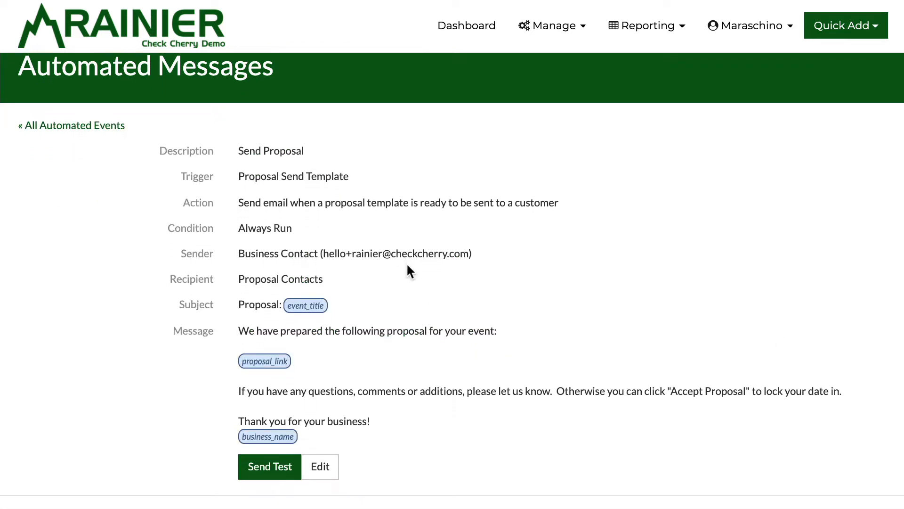
pyautogui.scroll(-2, 408, 268)
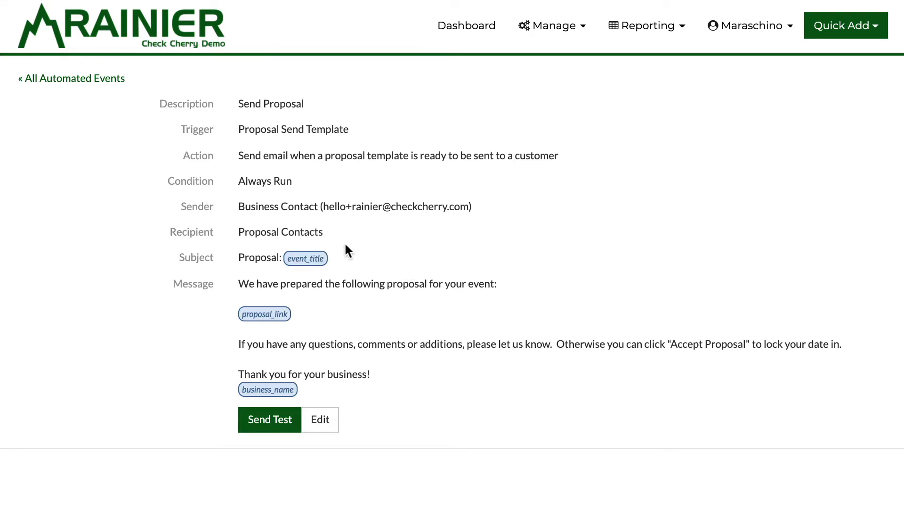
pyautogui.scroll(1, 323, 239)
pyautogui.scroll(-2, 310, 243)
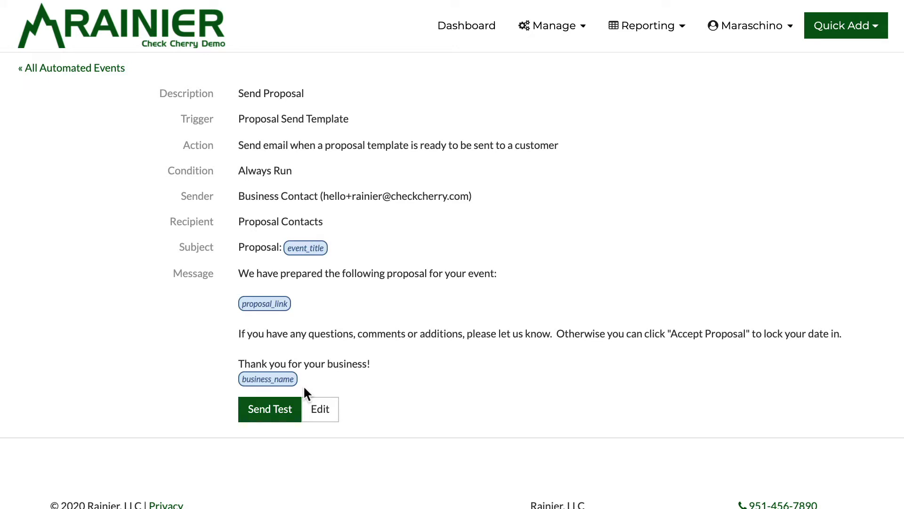
# Step: Inspect the Send Proposal edit form and message body, then leave it unsaved for All Automated Events
pyautogui.click(319, 409)
pyautogui.scroll(-3, 301, 179)
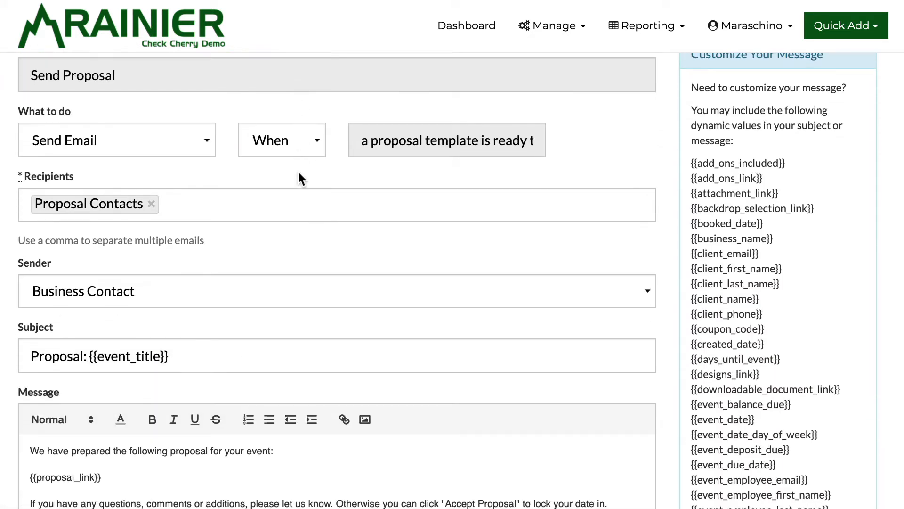
pyautogui.scroll(-4, 298, 170)
pyautogui.moveTo(101, 290); pyautogui.dragTo(27, 291)
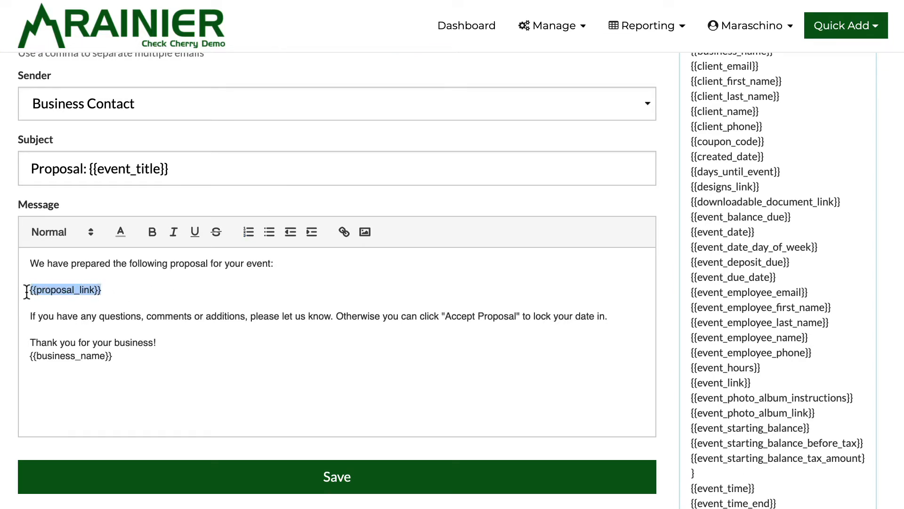
pyautogui.scroll(3, 863, 311)
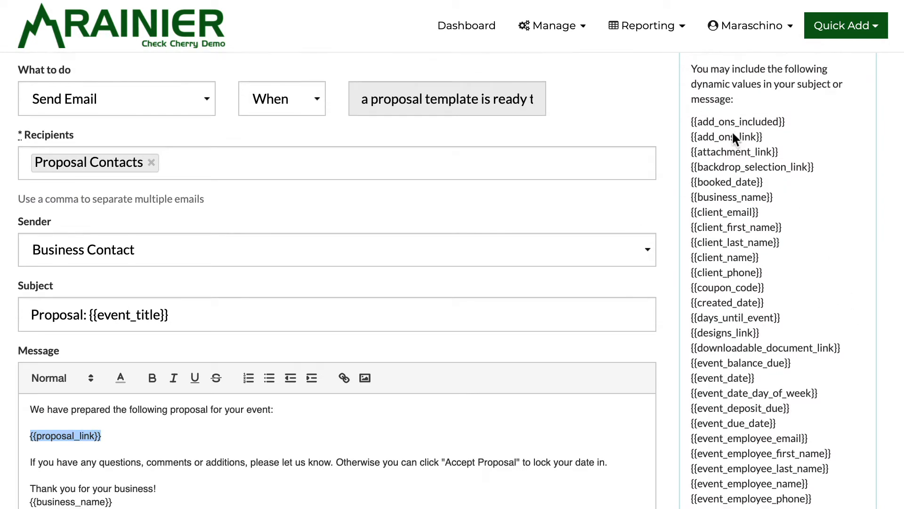
pyautogui.scroll(-4, 733, 131)
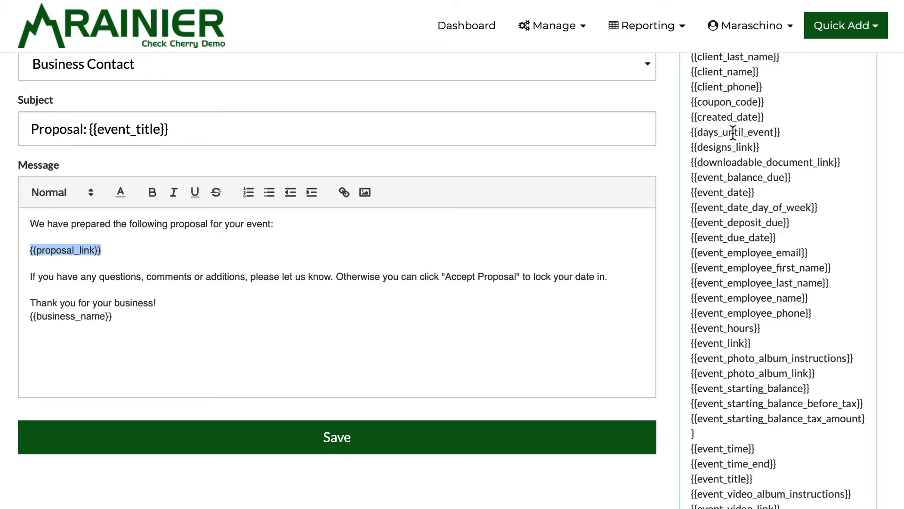
pyautogui.click(100, 287)
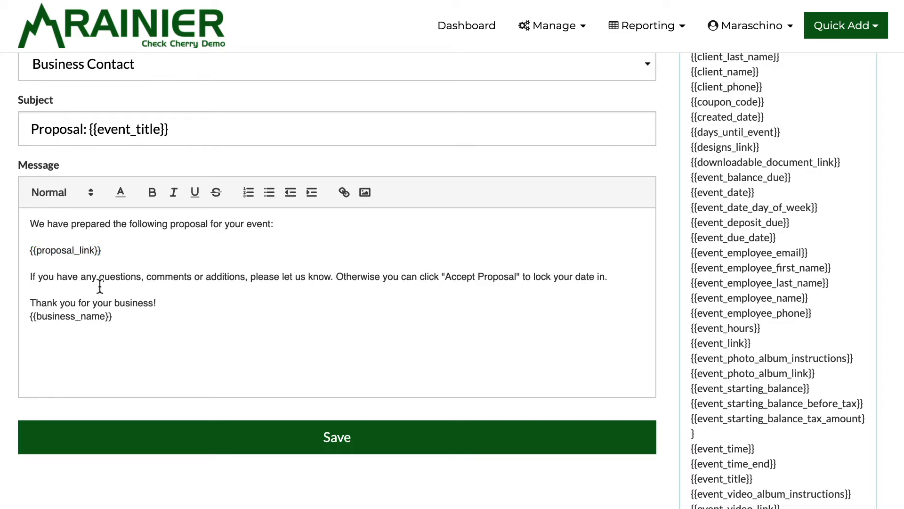
pyautogui.scroll(7, 100, 287)
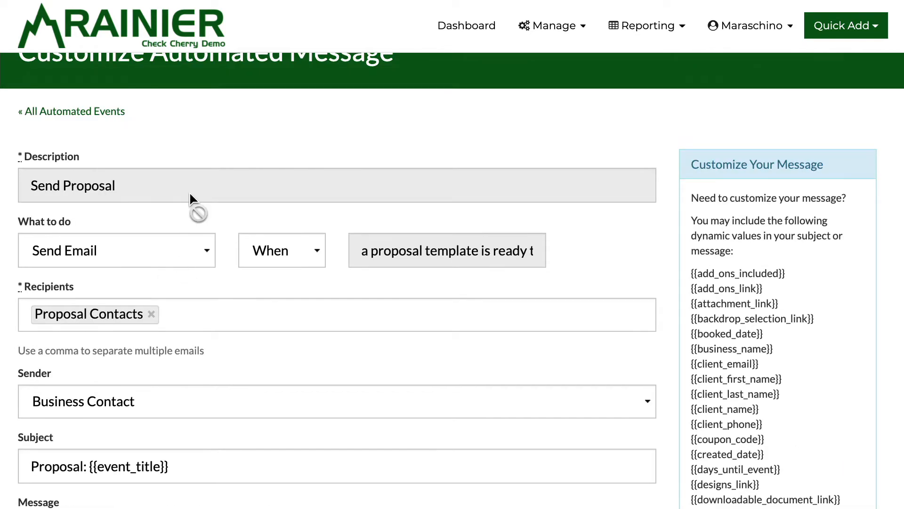
pyautogui.scroll(1, 189, 191)
pyautogui.click(85, 158)
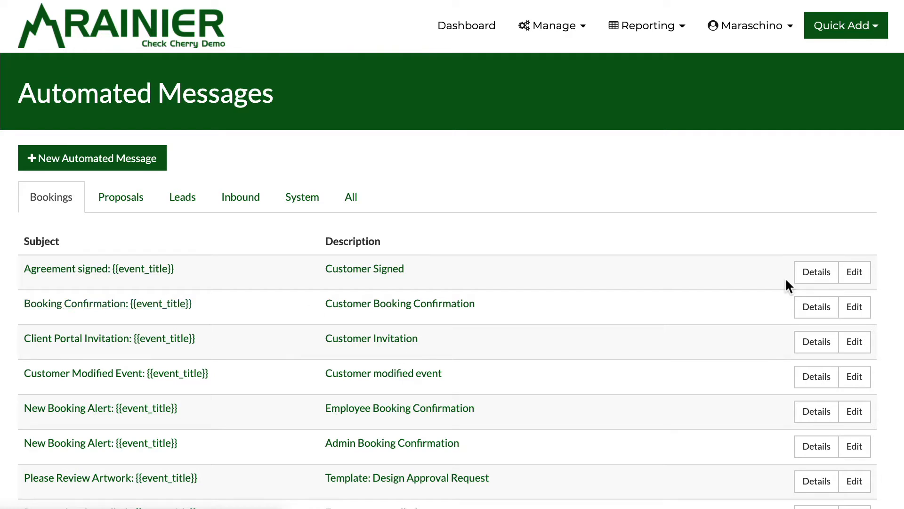
# Step: Edit Customer Booking Confirmation, keeping its sending condition set to Always
pyautogui.click(372, 311)
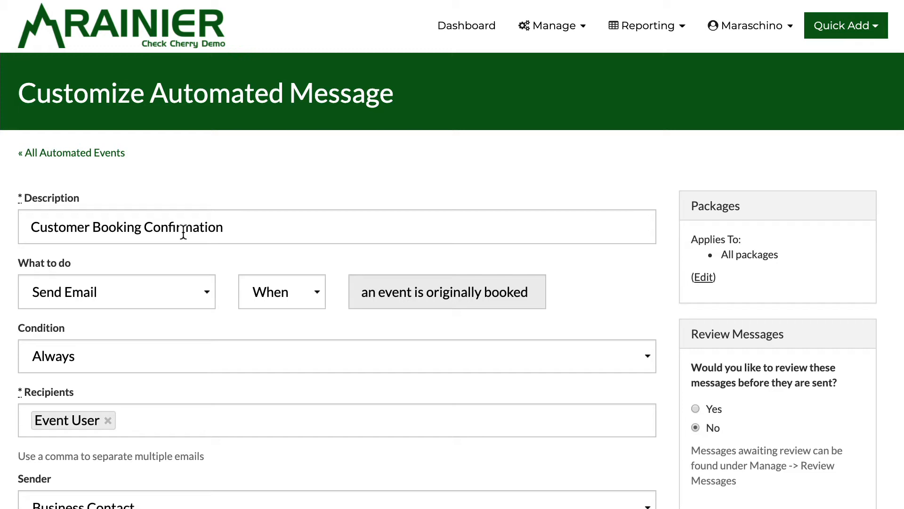
pyautogui.scroll(-2, 184, 233)
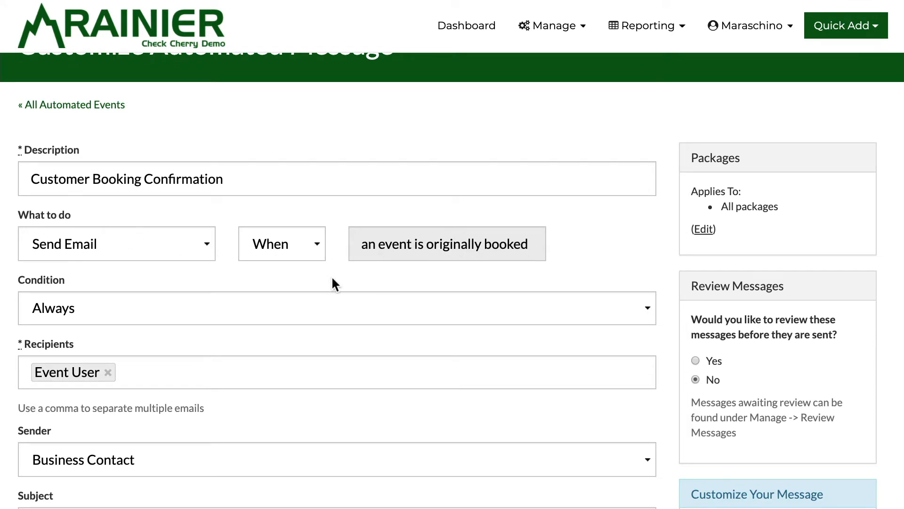
pyautogui.scroll(-2, 182, 264)
pyautogui.click(142, 255)
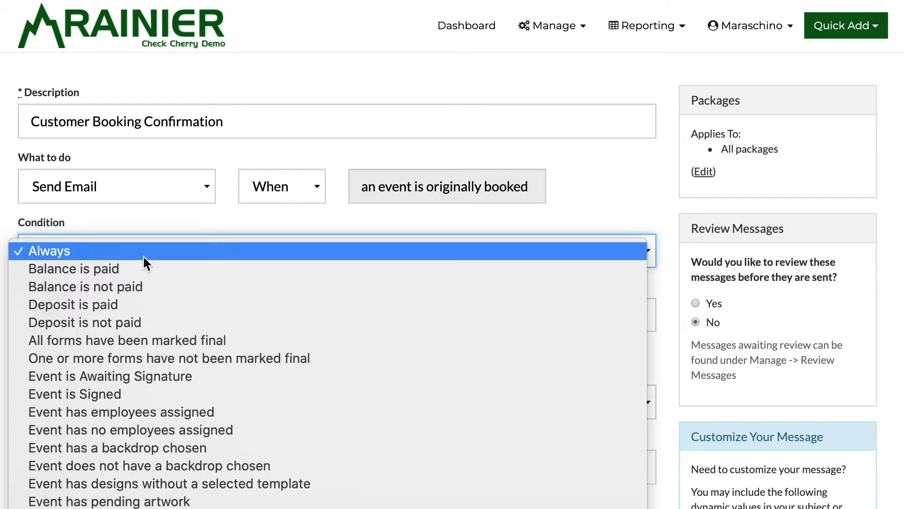
pyautogui.click(143, 255)
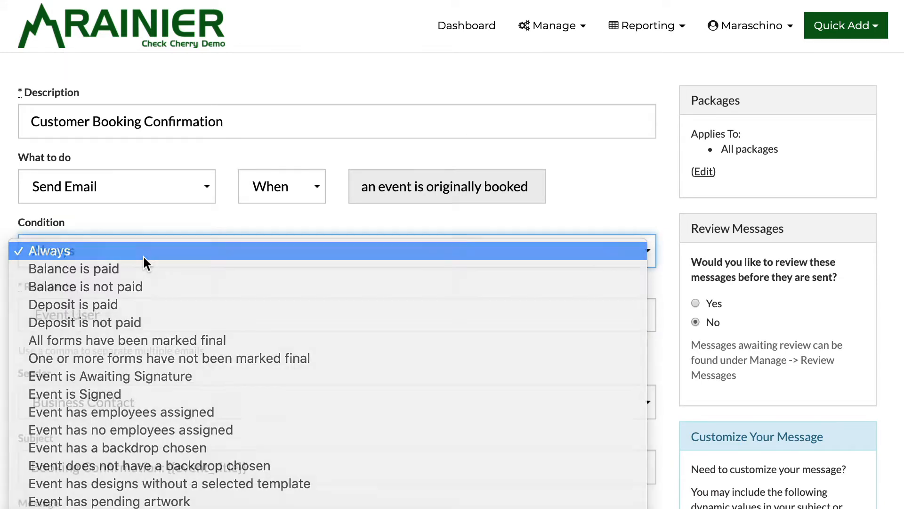
pyautogui.click(143, 255)
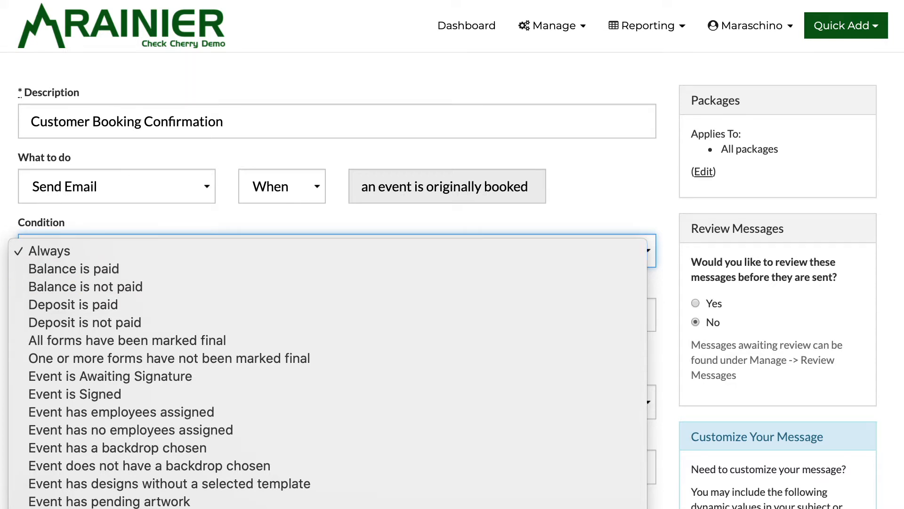
pyautogui.click(51, 252)
pyautogui.scroll(-3, 51, 256)
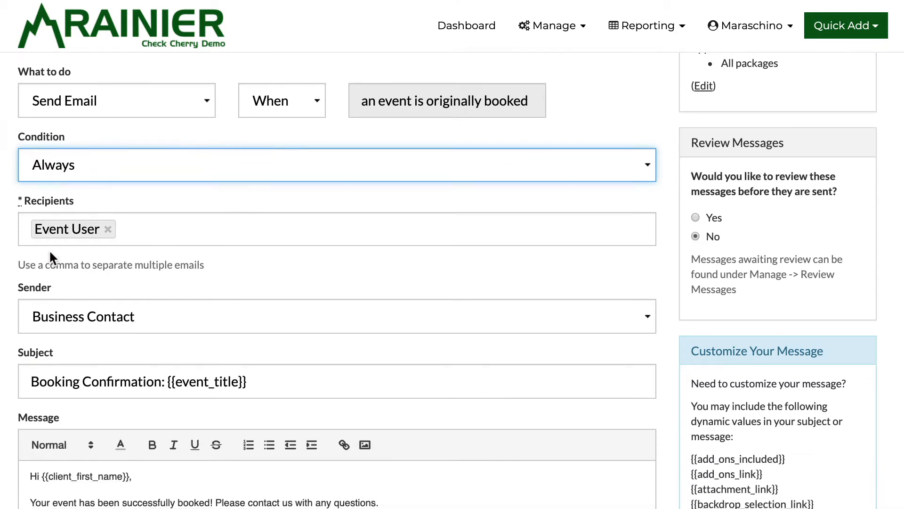
pyautogui.click(141, 230)
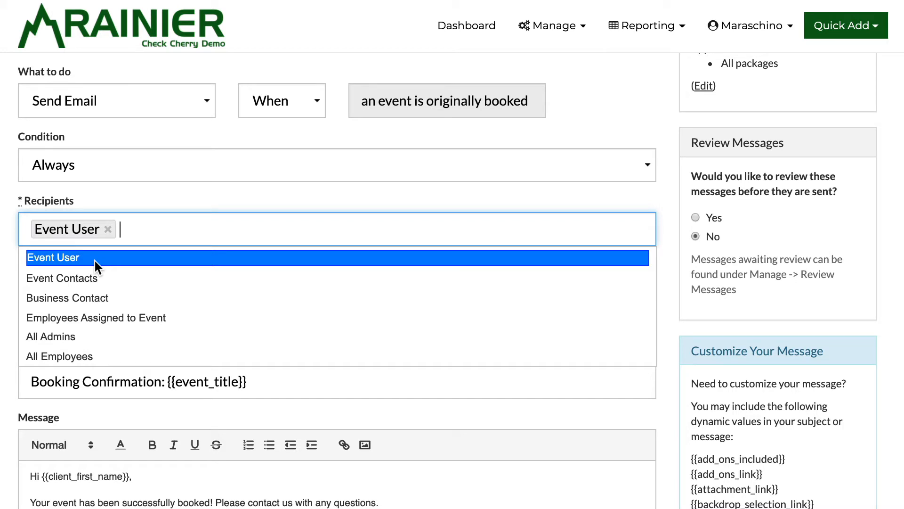
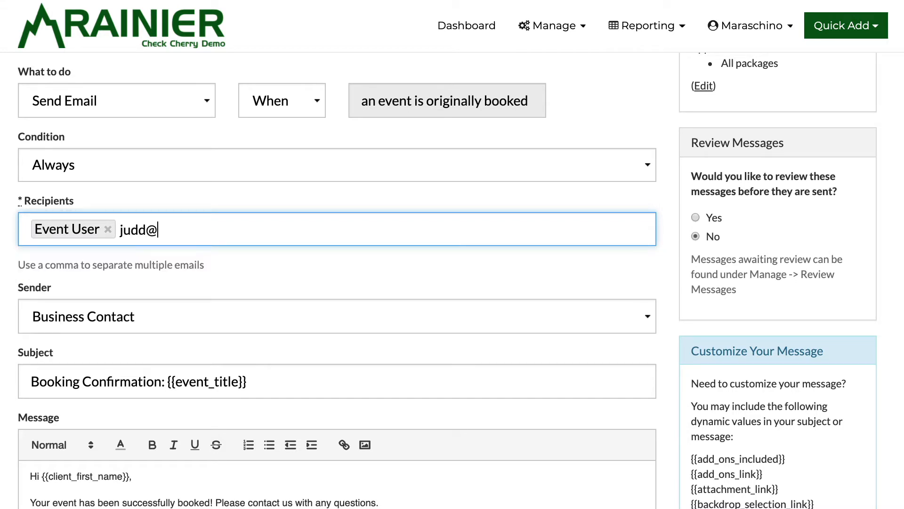
pyautogui.press(',')
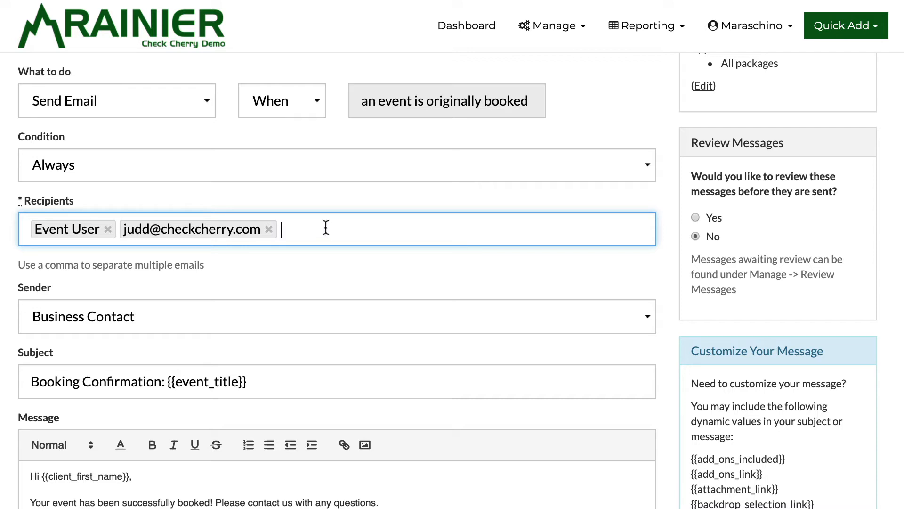
pyautogui.press('BackSpace')
pyautogui.press('BackSpace')
pyautogui.scroll(-1, 182, 245)
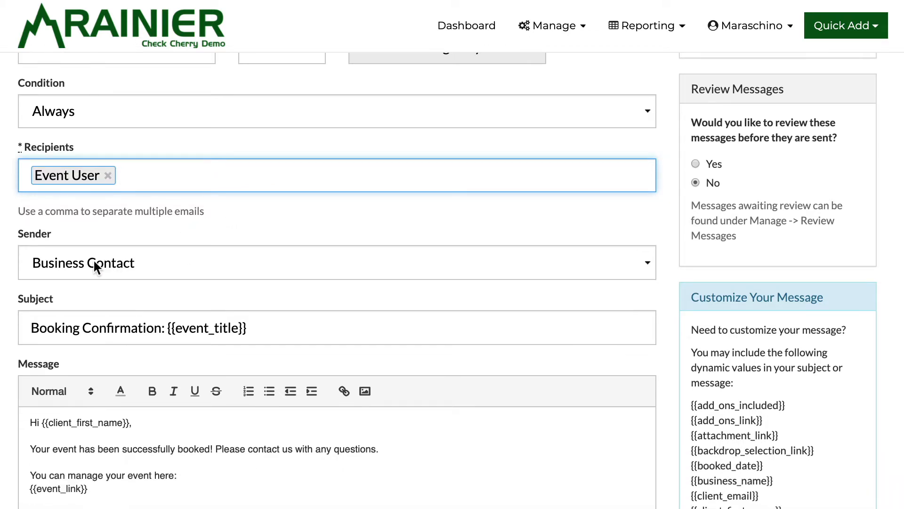
# Step: Keep Business Contact as the Booking Confirmation sender and scroll to the form's bottom
pyautogui.click(96, 266)
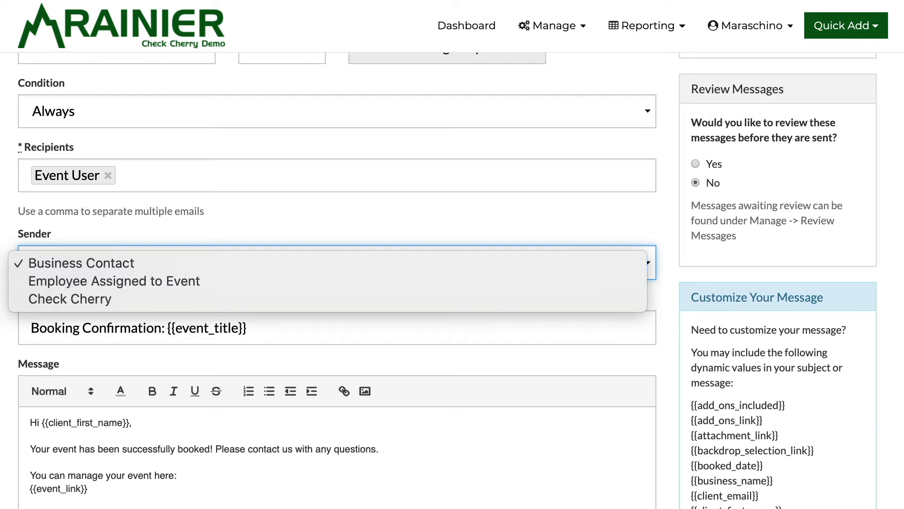
pyautogui.press('Escape')
pyautogui.scroll(-2, 329, 283)
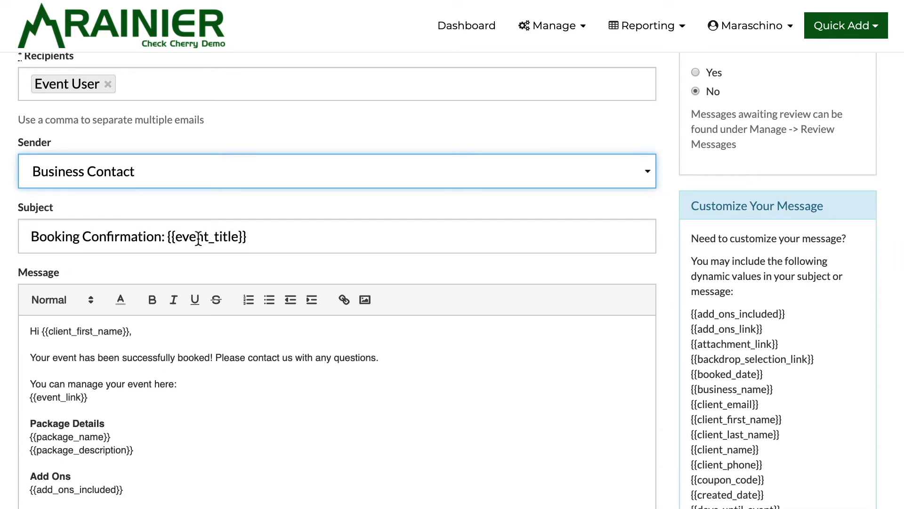
pyautogui.scroll(-2, 105, 279)
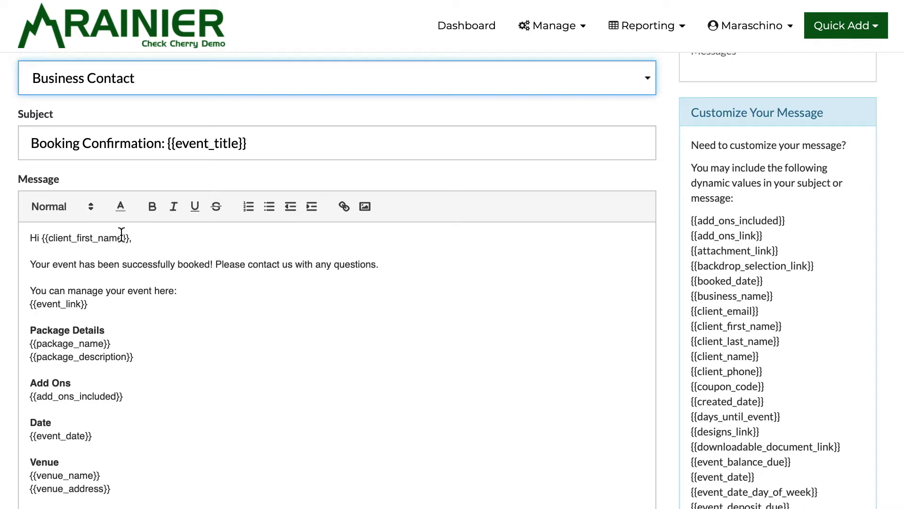
pyautogui.scroll(-1, 104, 267)
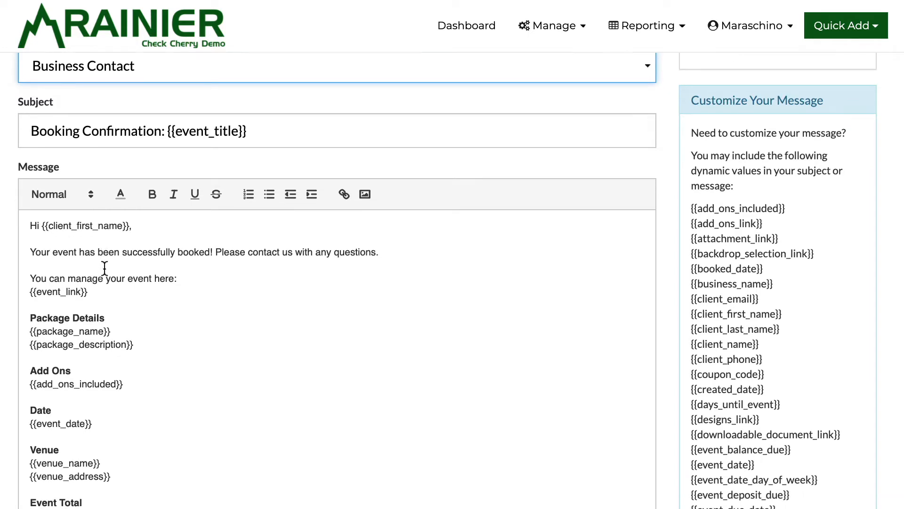
pyautogui.scroll(-2, 81, 256)
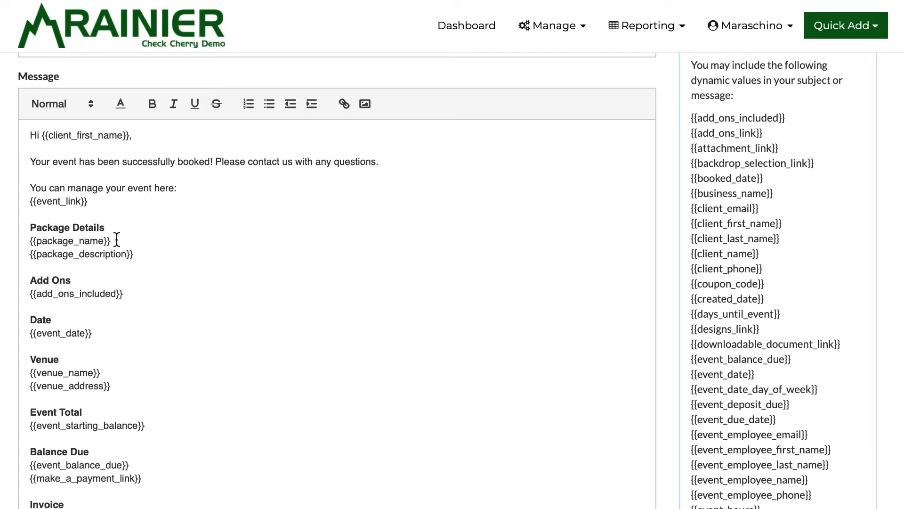
pyautogui.scroll(-5, 48, 258)
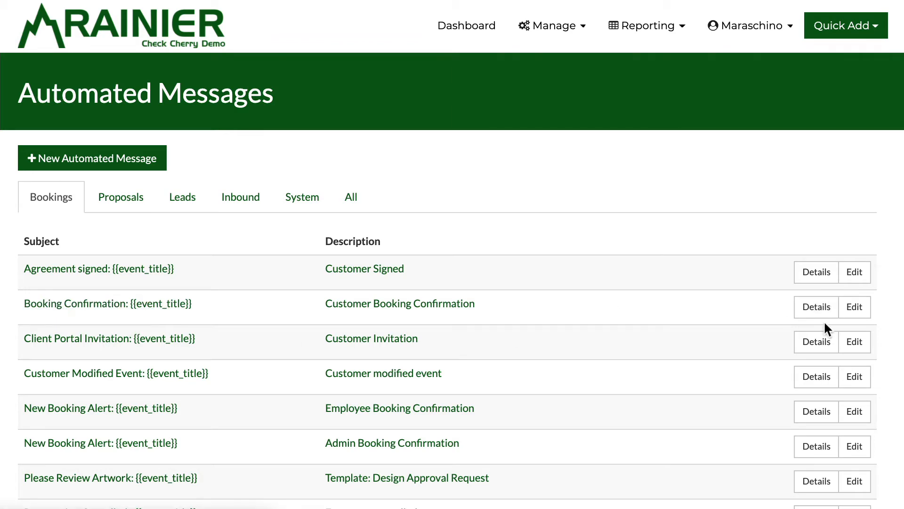
# Step: Open the Booking Confirmation message details
pyautogui.click(813, 311)
pyautogui.scroll(-5, 358, 237)
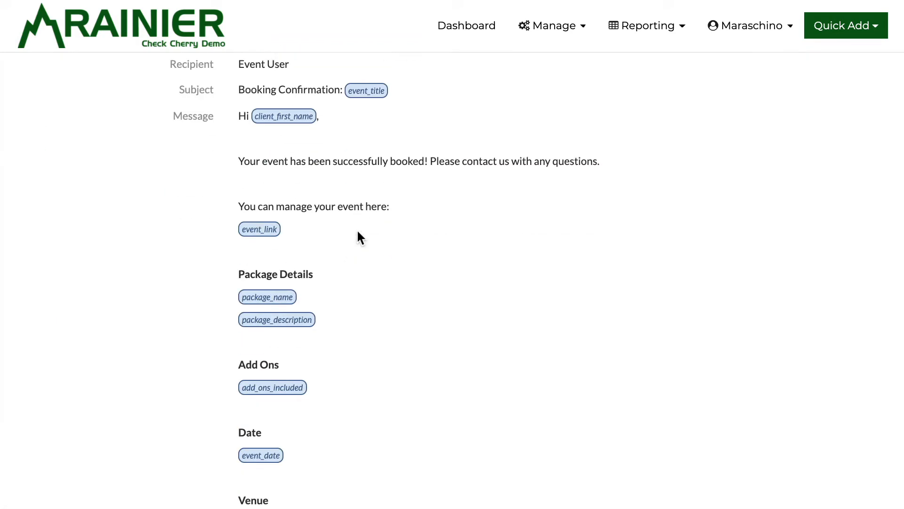
pyautogui.scroll(-9, 358, 236)
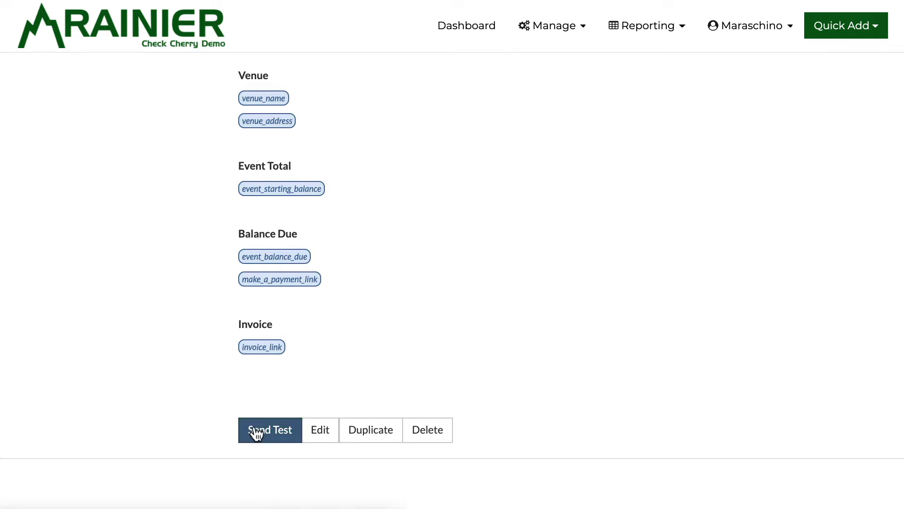
# Step: Send a test Booking Confirmation to the sample recipient using the test customer's Photo Booth Slim event
pyautogui.click(256, 432)
pyautogui.click(300, 254)
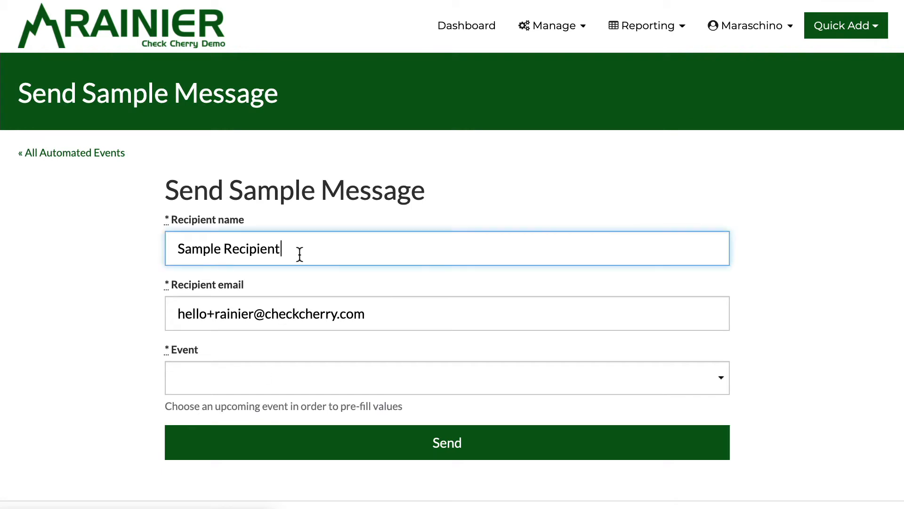
pyautogui.click(263, 313)
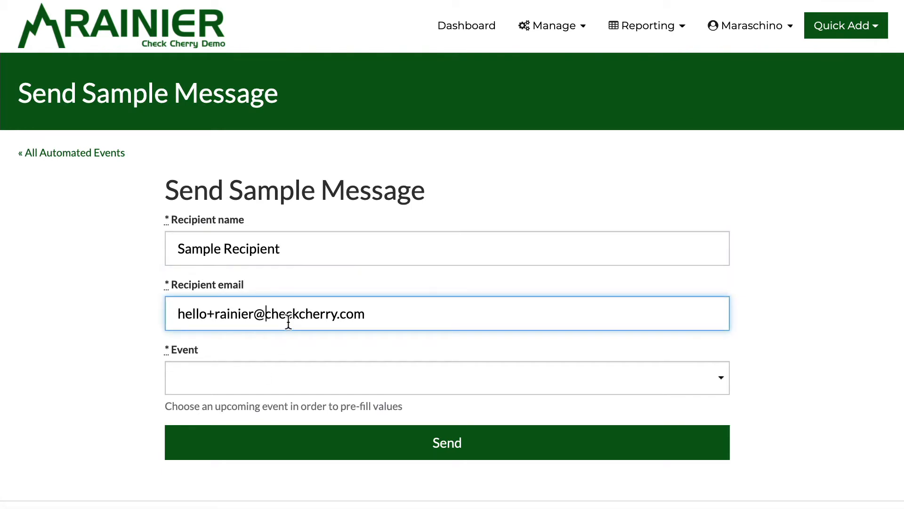
pyautogui.click(290, 372)
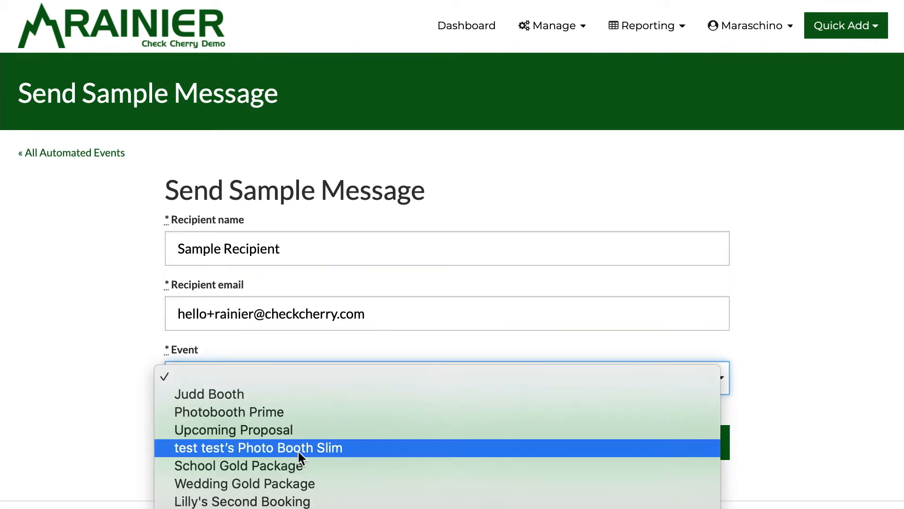
pyautogui.click(298, 449)
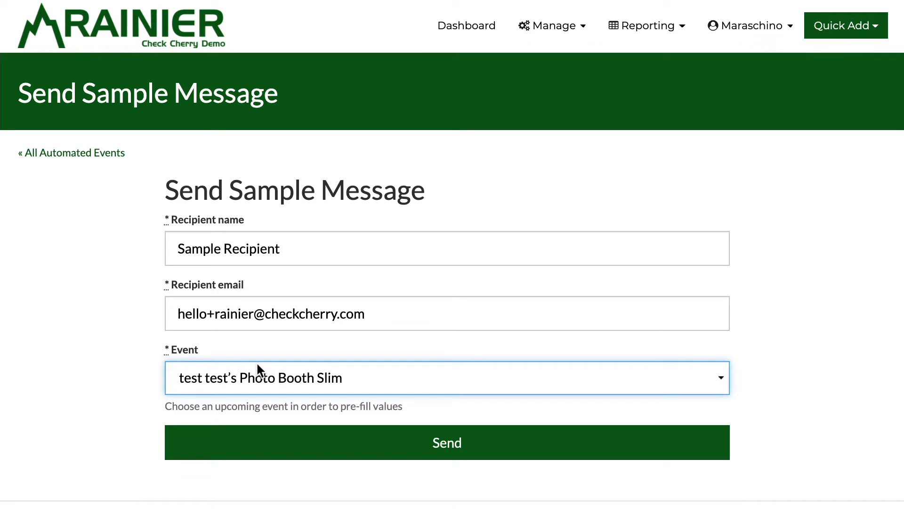
pyautogui.click(118, 281)
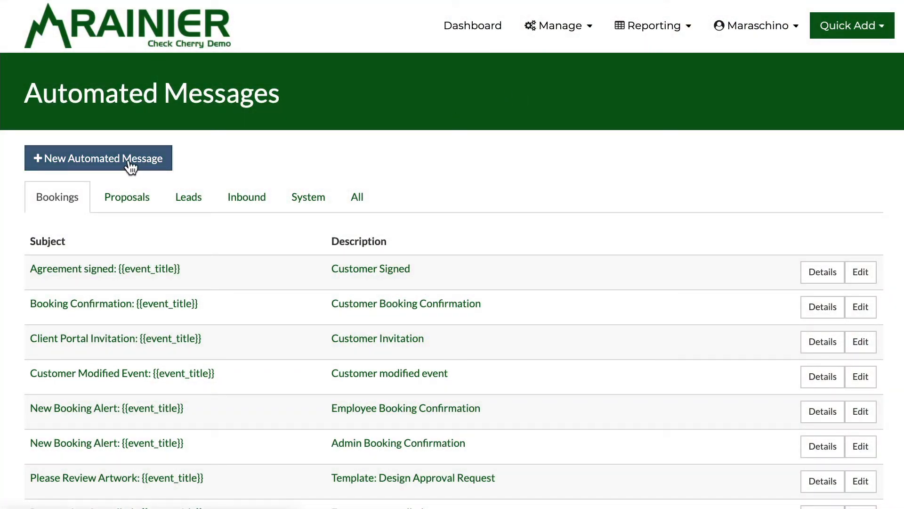
# Step: Start a new automated message and browse the Bookings trigger cards down to Payment Due Date
pyautogui.click(100, 161)
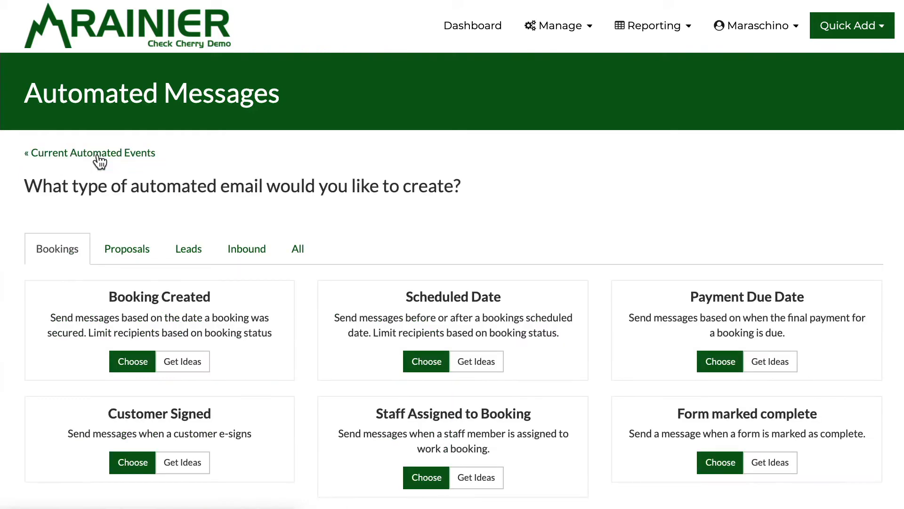
pyautogui.scroll(-2, 245, 170)
pyautogui.scroll(-1, 245, 175)
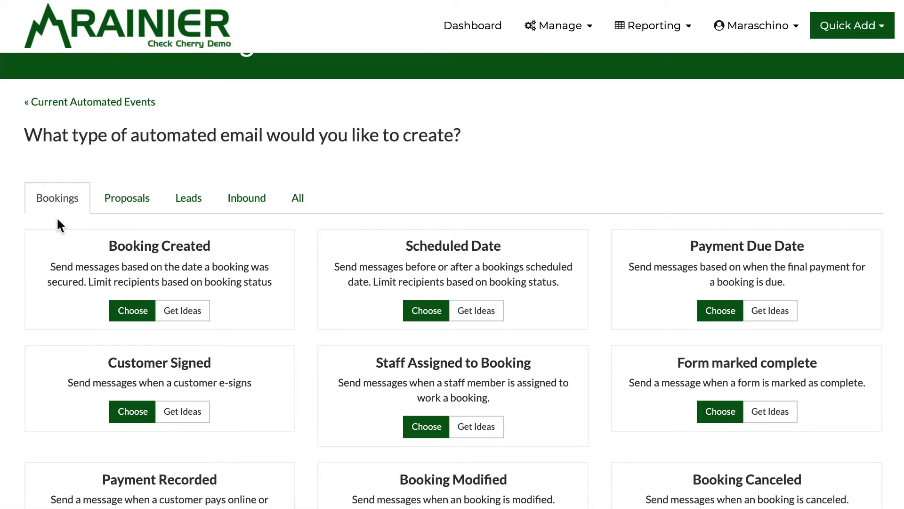
pyautogui.scroll(-1, 57, 221)
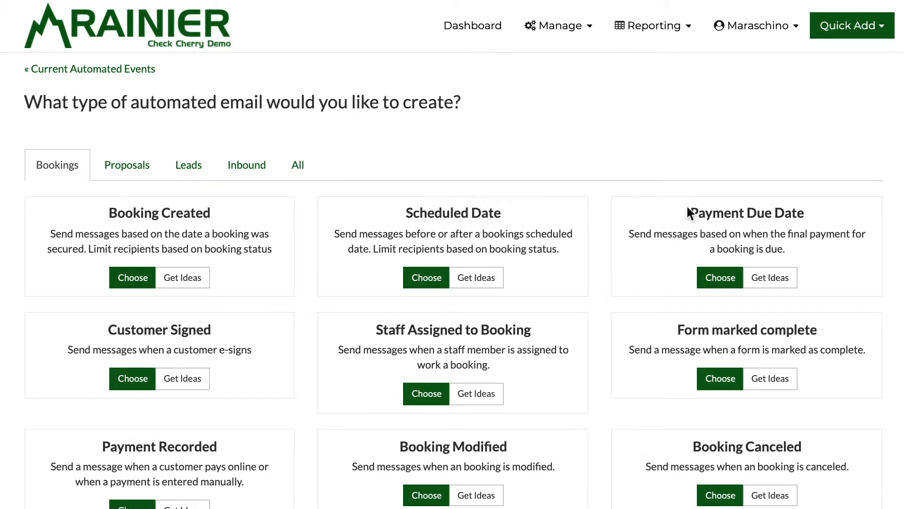
pyautogui.scroll(-1, 551, 282)
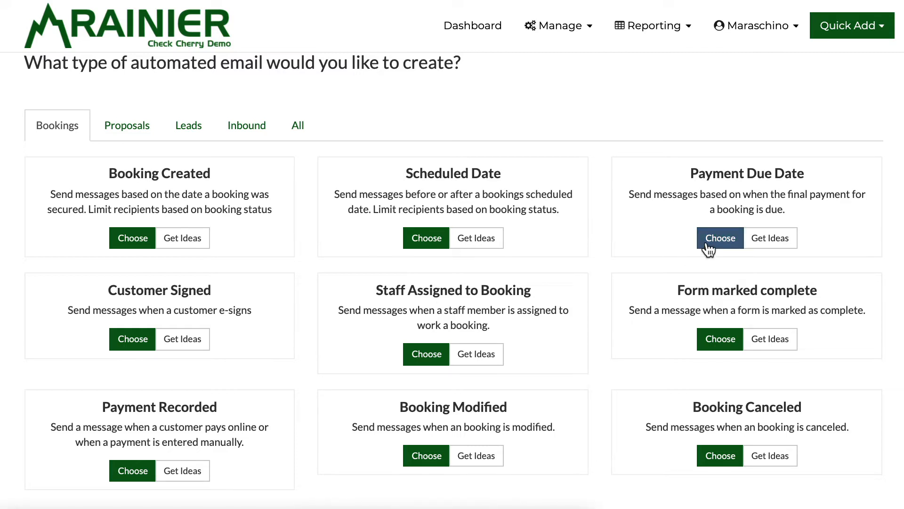
# Step: Use the Payment Due Date suggestion reminding customers 3 days before final payment if unpaid
pyautogui.click(761, 240)
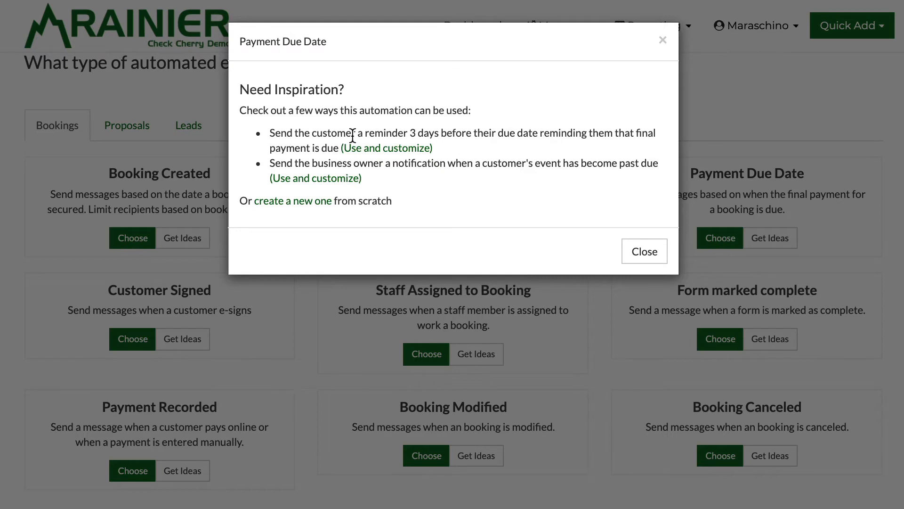
pyautogui.click(375, 149)
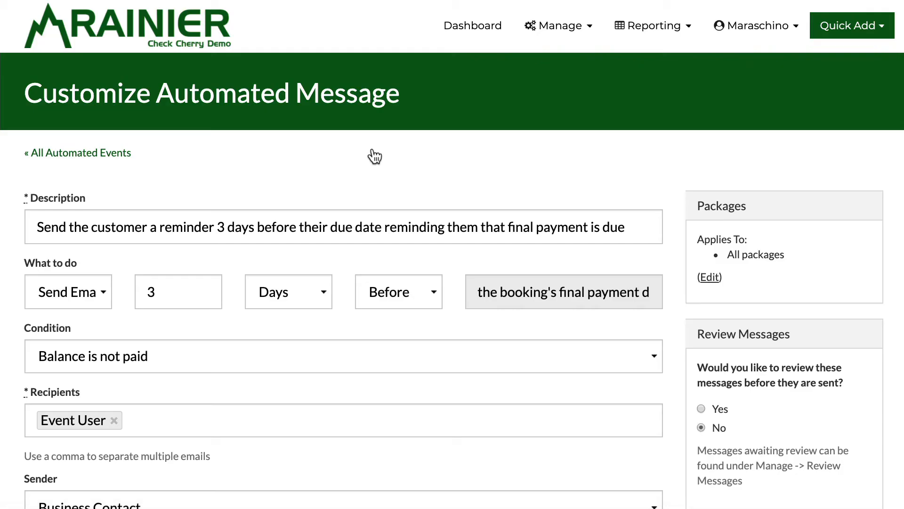
# Step: Keep the Balance is not paid condition and email delivery, and change the lead time to 1 day
pyautogui.scroll(-1, 375, 157)
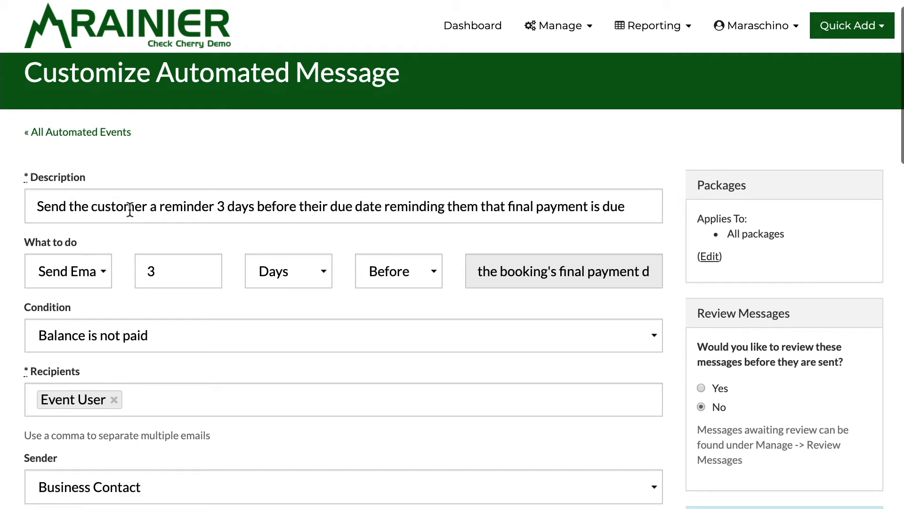
pyautogui.scroll(-1, 409, 201)
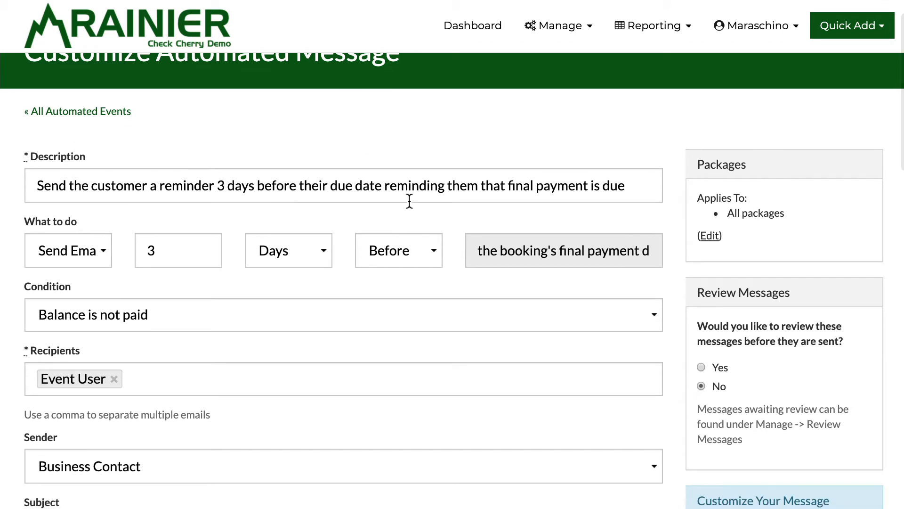
pyautogui.click(50, 316)
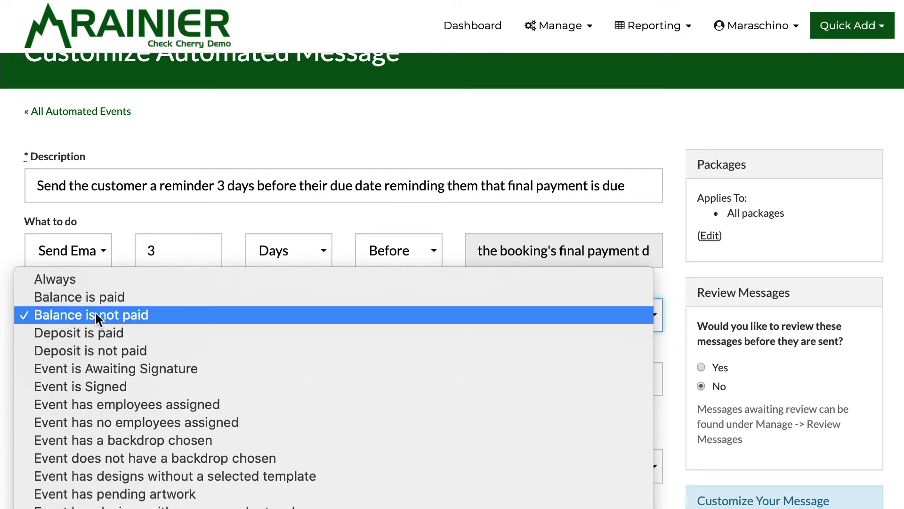
pyautogui.click(95, 312)
pyautogui.click(65, 246)
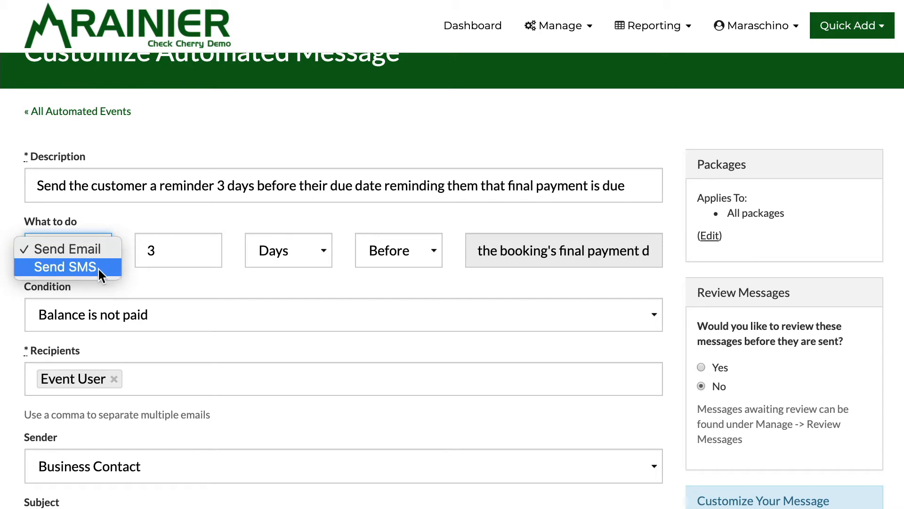
pyautogui.click(97, 249)
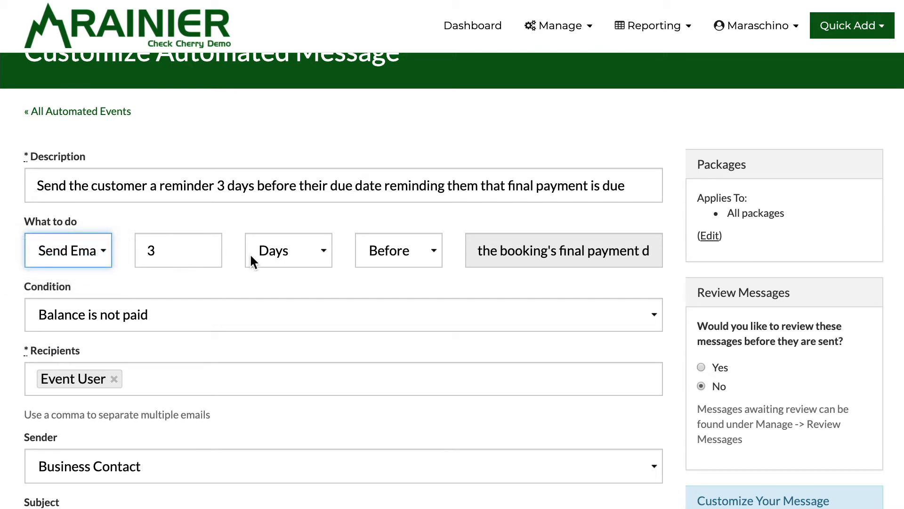
pyautogui.doubleClick(157, 234)
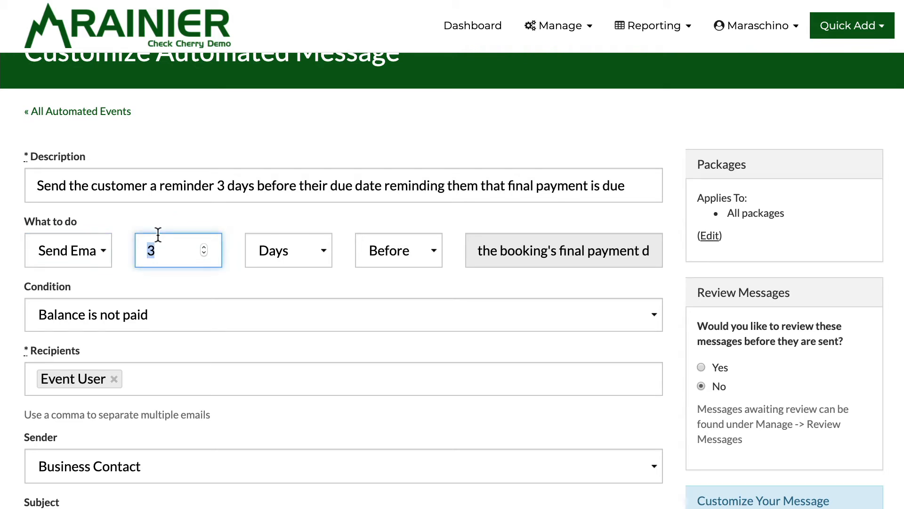
pyautogui.write('1')
pyautogui.click(220, 280)
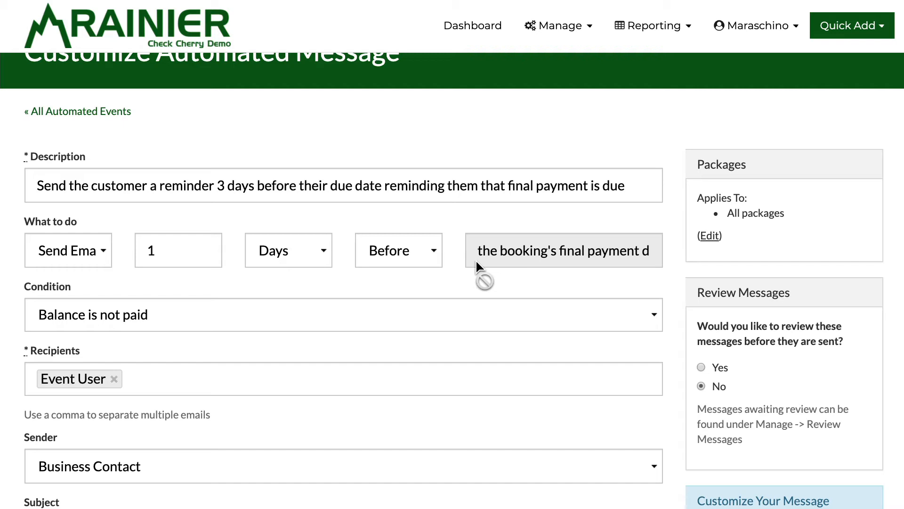
pyautogui.scroll(-1, 476, 259)
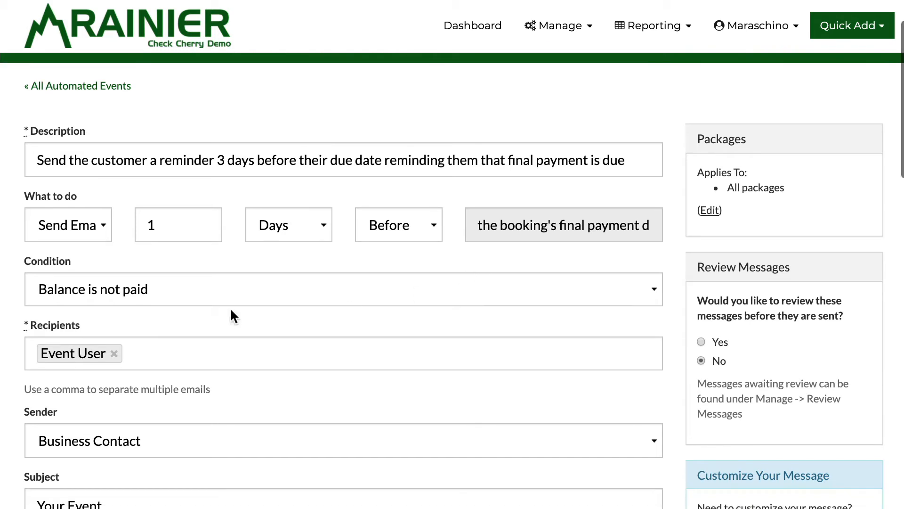
pyautogui.scroll(-2, 88, 353)
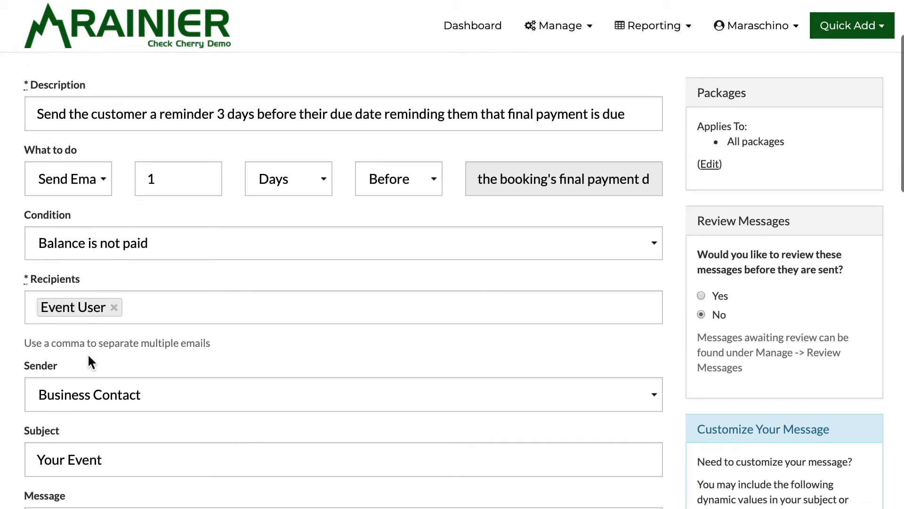
pyautogui.scroll(-1, 89, 362)
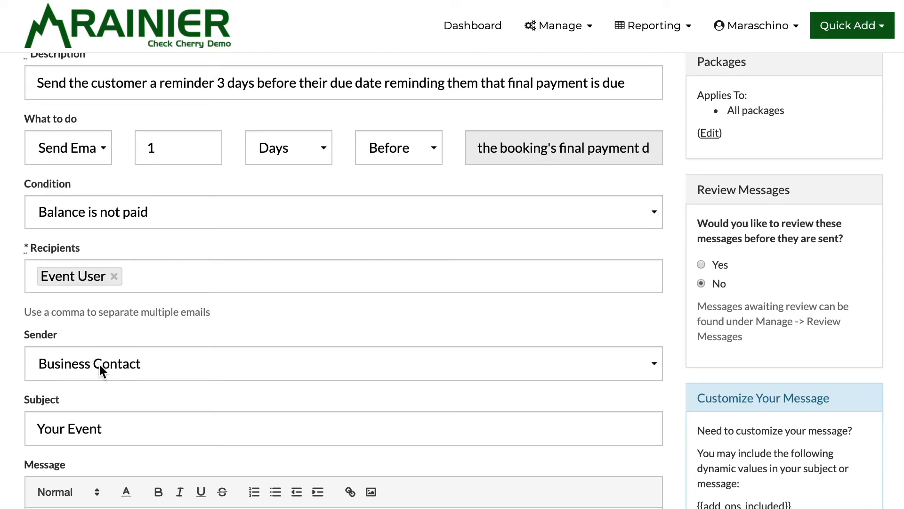
pyautogui.scroll(-4, 248, 278)
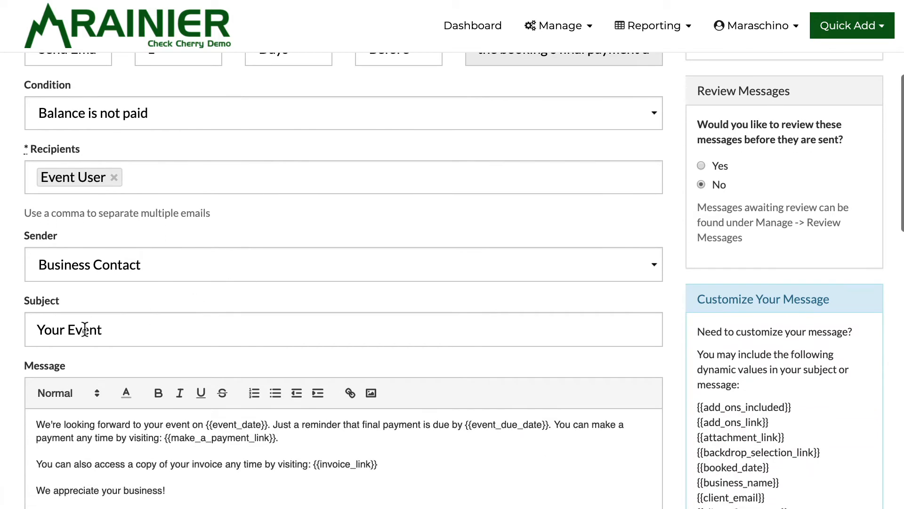
pyautogui.scroll(-5, 143, 328)
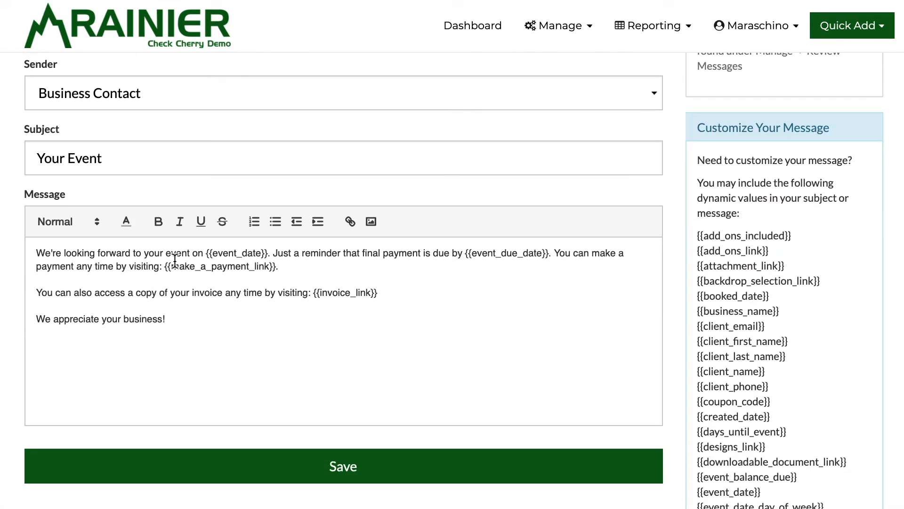
pyautogui.scroll(1, 174, 260)
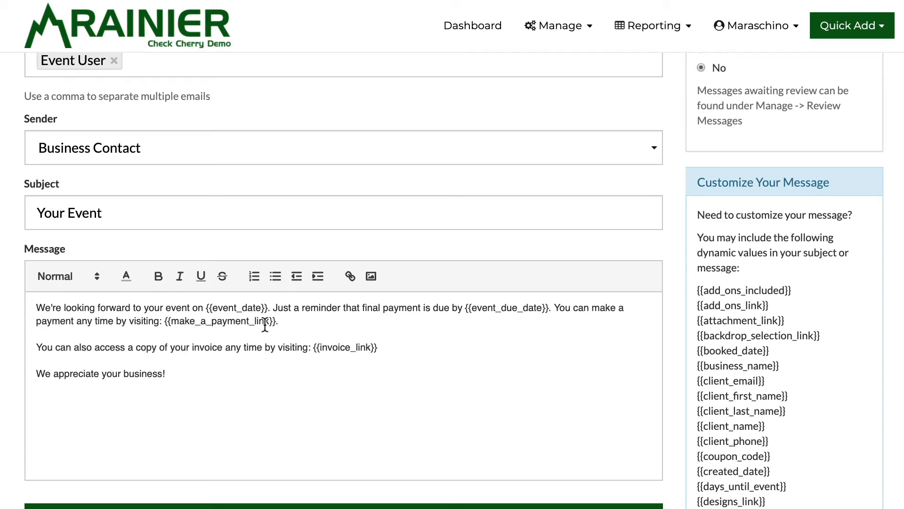
pyautogui.scroll(4, 265, 326)
pyautogui.scroll(4, 265, 330)
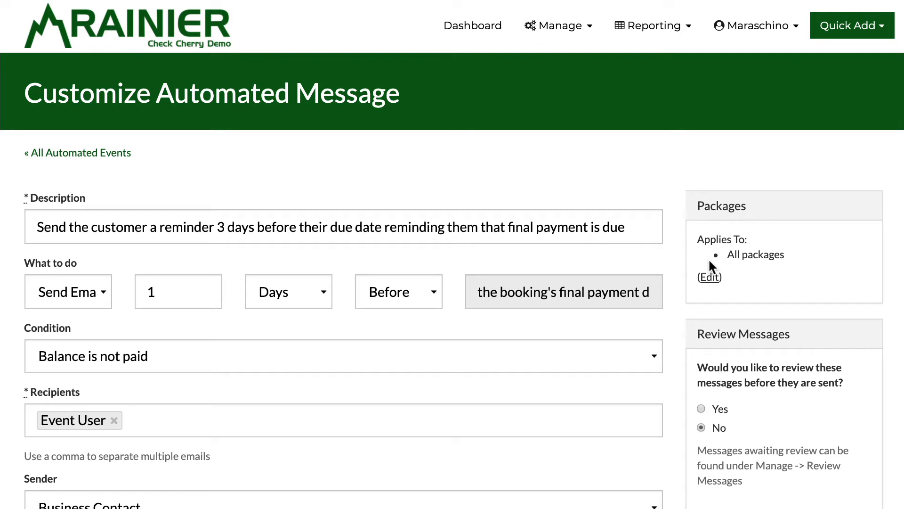
# Step: Expand the reminder's Packages tree and scroll down to the Review Messages option
pyautogui.click(709, 277)
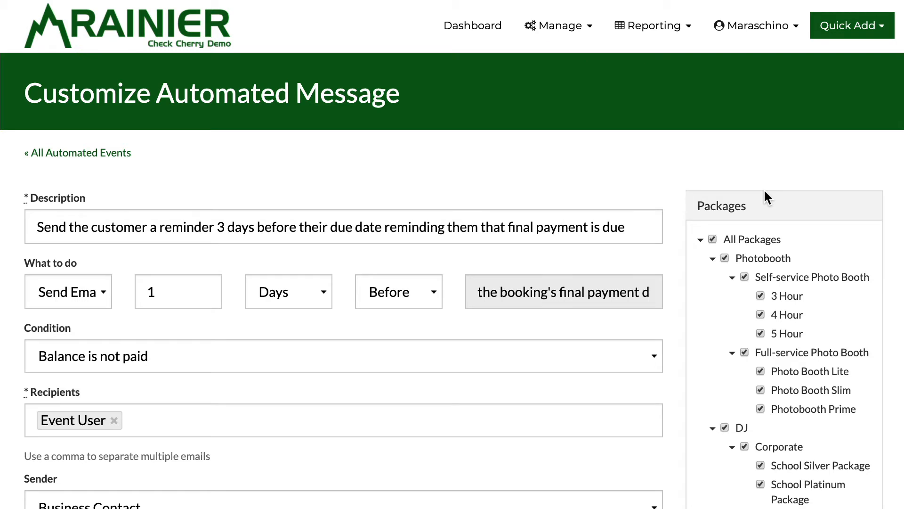
pyautogui.scroll(-3, 765, 191)
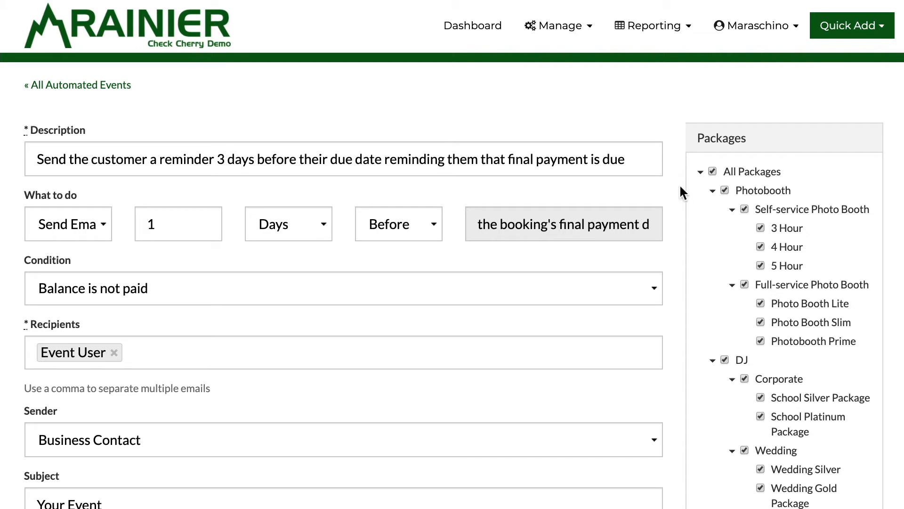
pyautogui.scroll(-3, 680, 187)
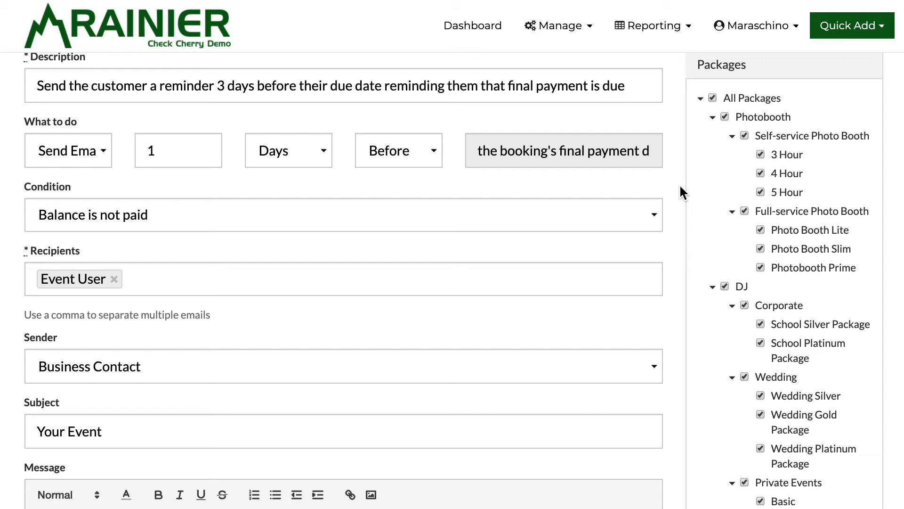
pyautogui.scroll(-6, 679, 184)
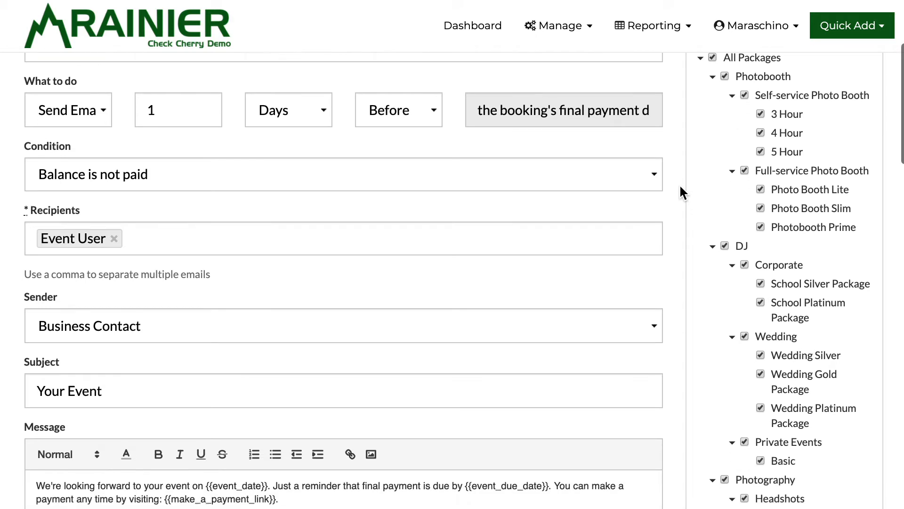
pyautogui.scroll(-5, 679, 184)
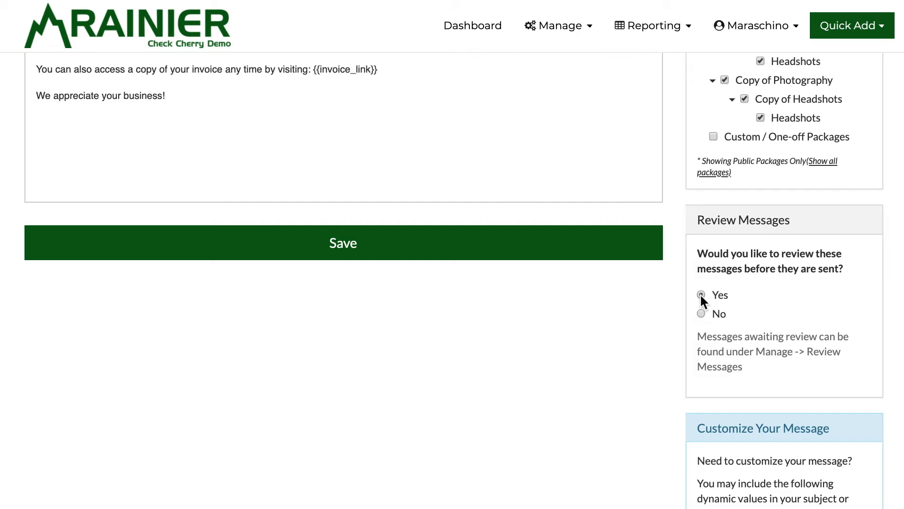
# Step: Set Review Messages to No on the payment reminder draft
pyautogui.click(545, 34)
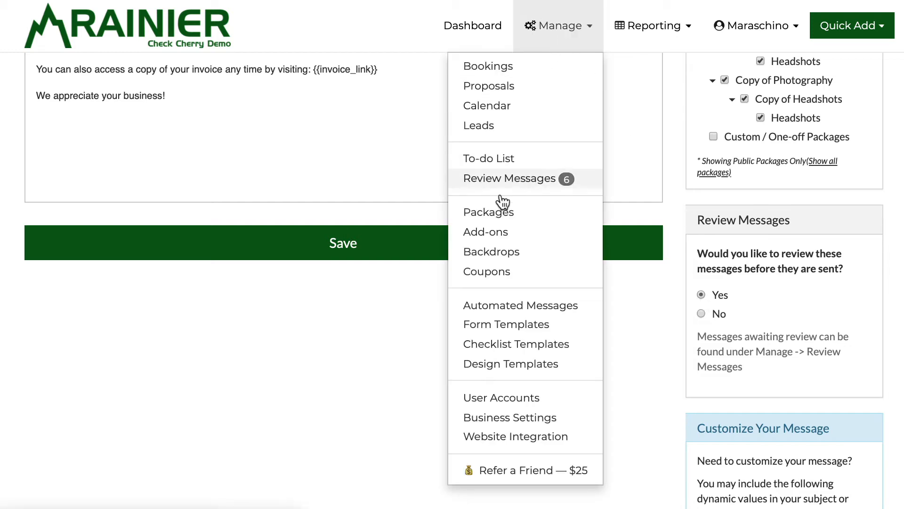
pyautogui.click(682, 198)
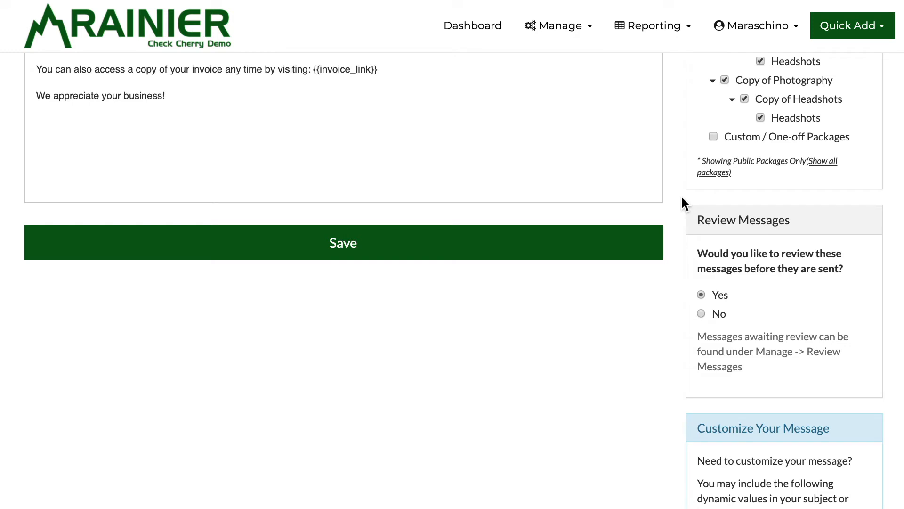
pyautogui.scroll(-1, 682, 202)
pyautogui.click(701, 297)
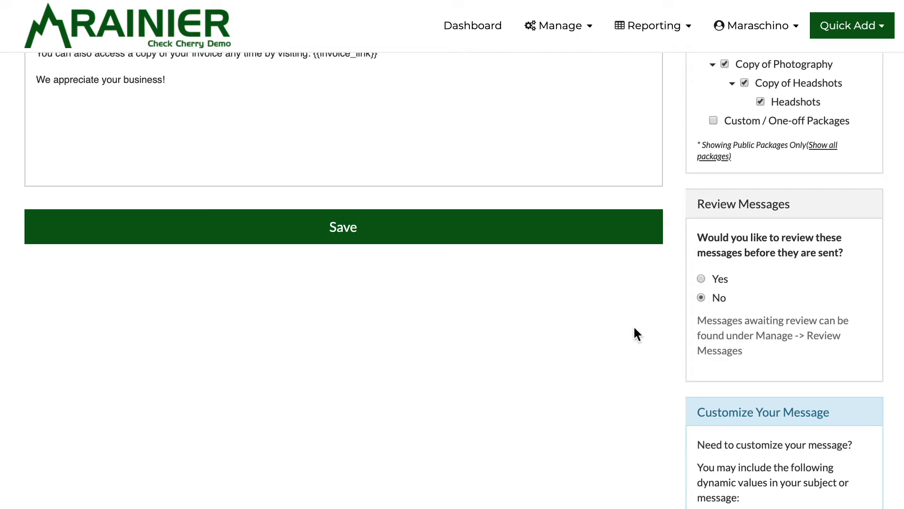
pyautogui.scroll(9, 634, 328)
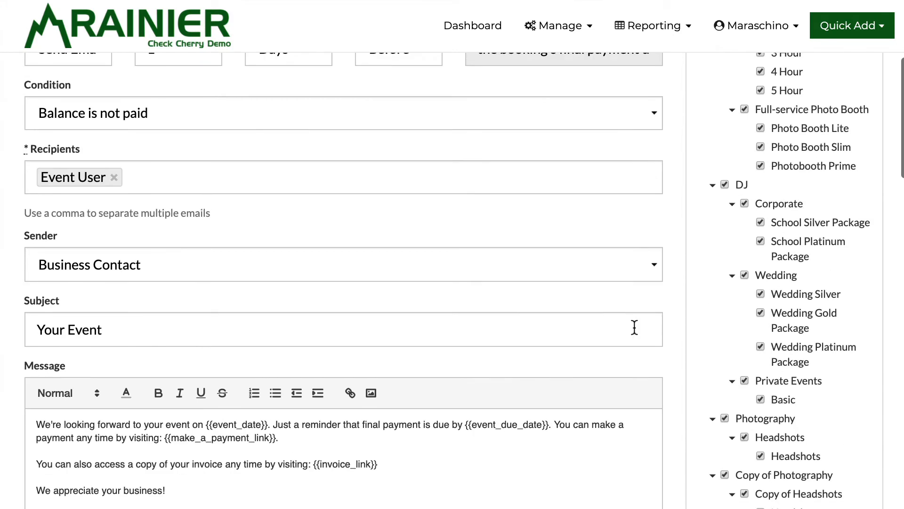
# Step: Scroll to the bottom of the payment reminder form and save it
pyautogui.scroll(5, 451, 354)
pyautogui.scroll(-8, 450, 354)
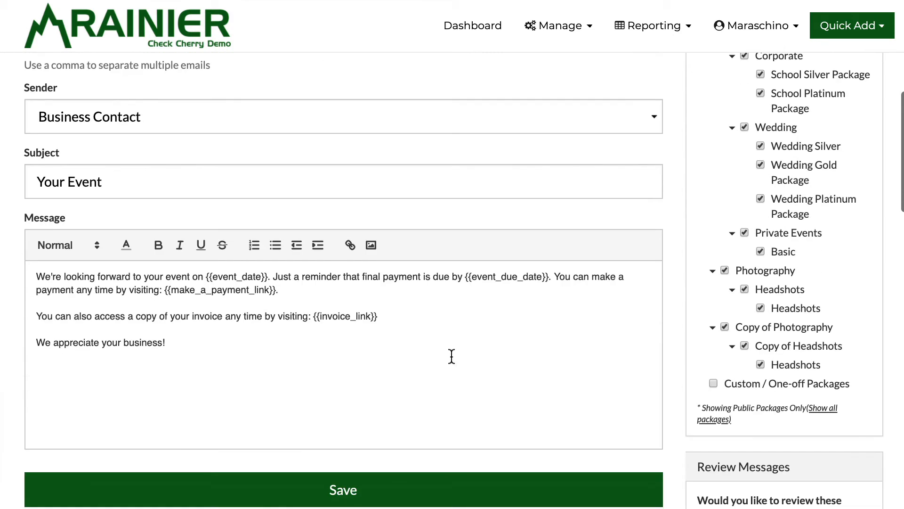
pyautogui.scroll(-2, 451, 354)
pyautogui.click(464, 404)
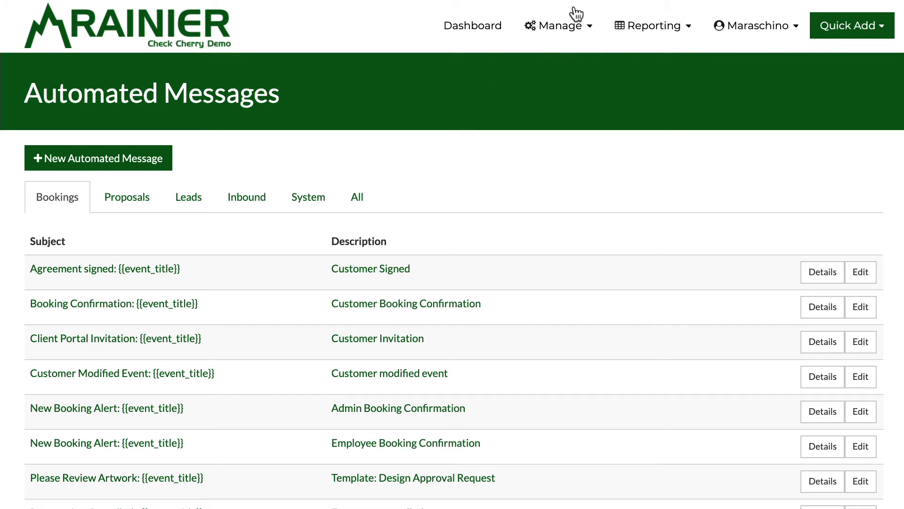
# Step: Go to the Integrations section of Business Settings
pyautogui.click(571, 28)
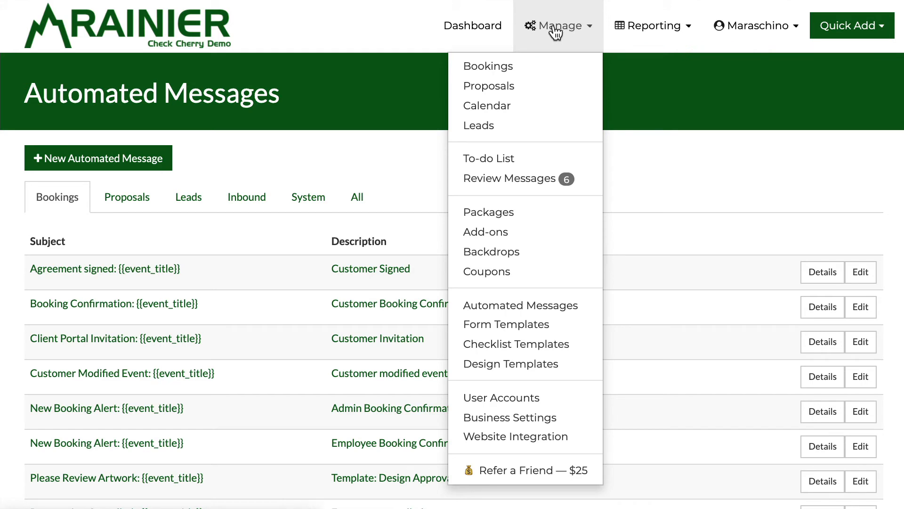
pyautogui.click(541, 417)
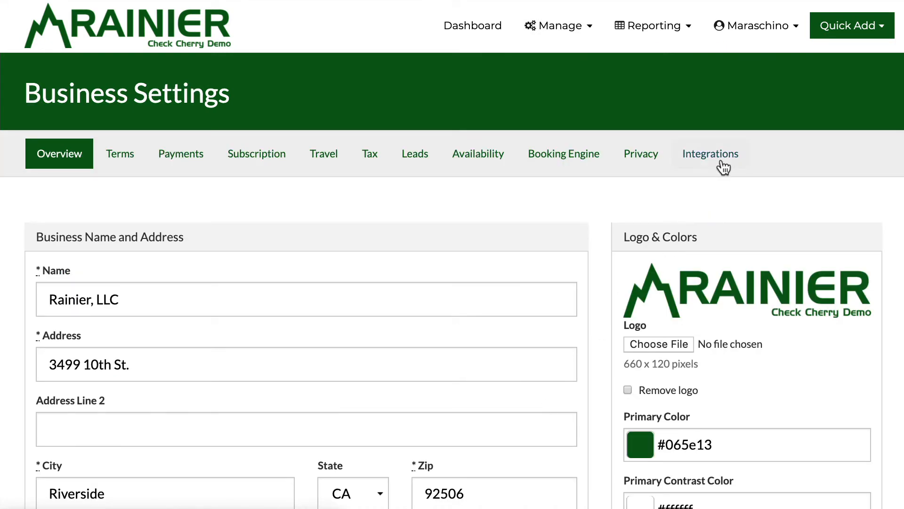
pyautogui.click(732, 164)
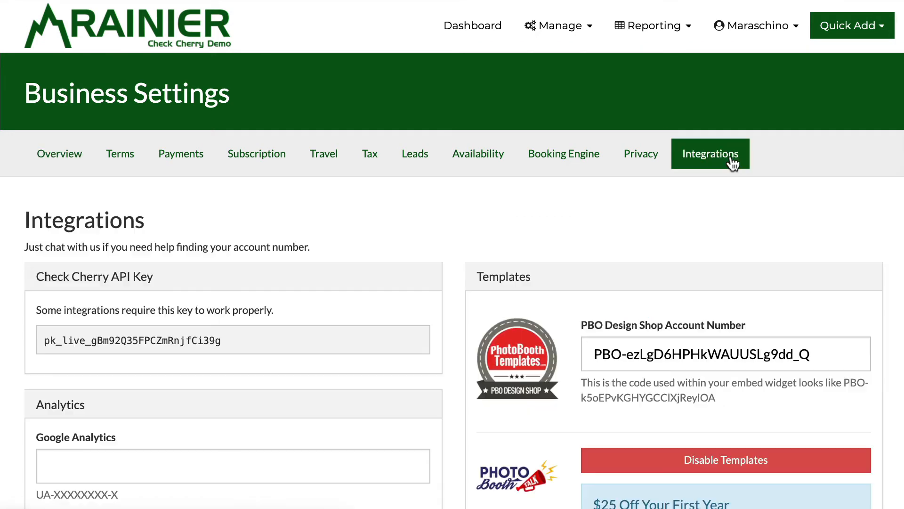
pyautogui.scroll(-9, 732, 163)
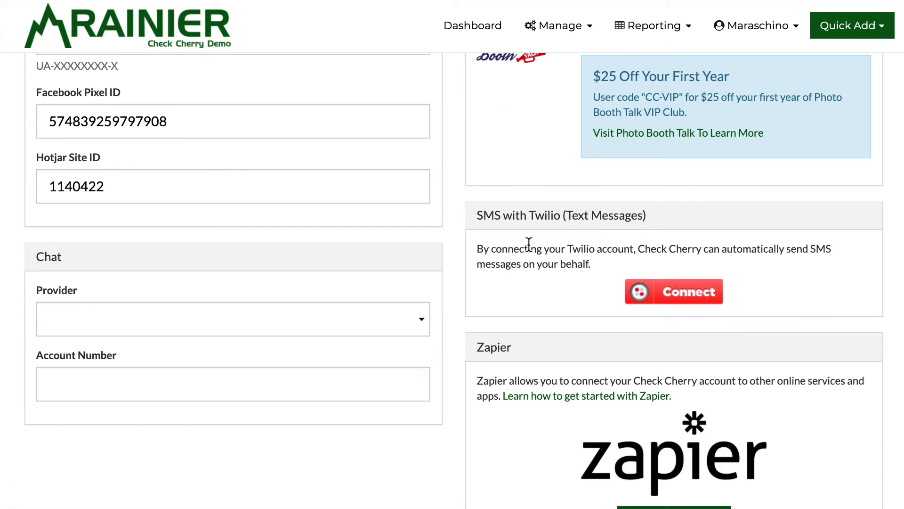
# Step: Connect SMS with Twilio and allow Check Cherry access to the Twilio account
pyautogui.click(660, 289)
pyautogui.scroll(-1, 588, 235)
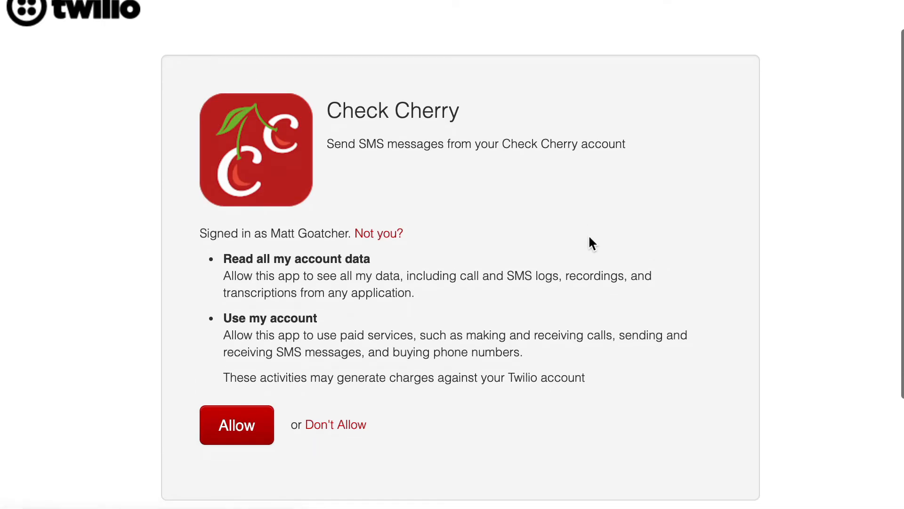
pyautogui.scroll(-2, 503, 246)
pyautogui.click(238, 367)
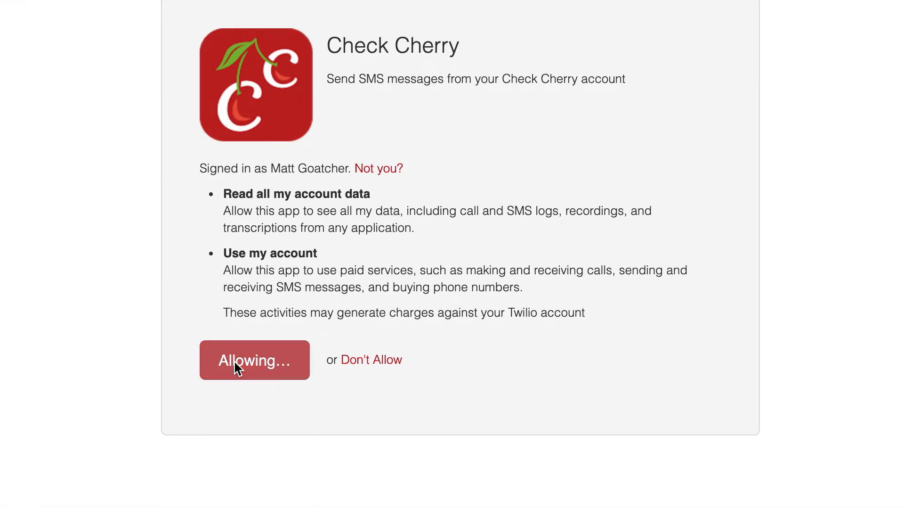
pyautogui.scroll(-1, 234, 364)
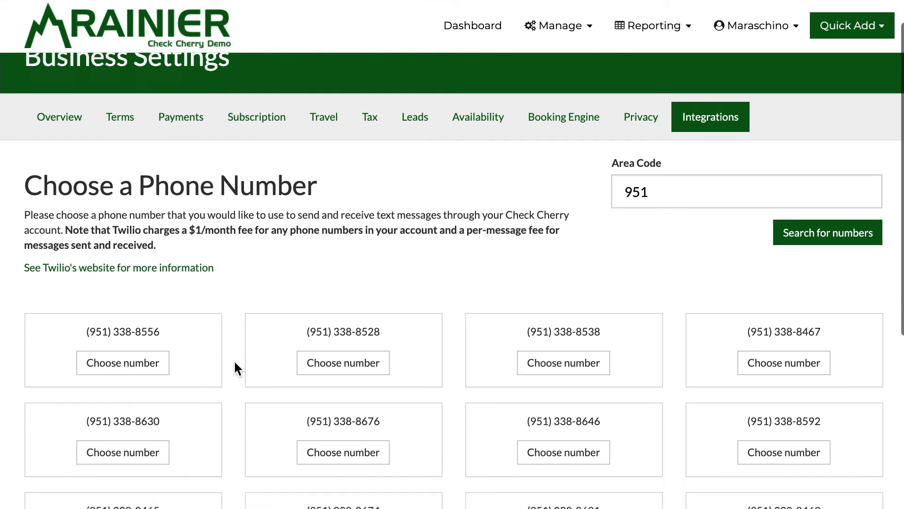
# Step: Search area code 909 and purchase one of the listed numbers
pyautogui.scroll(-2, 234, 360)
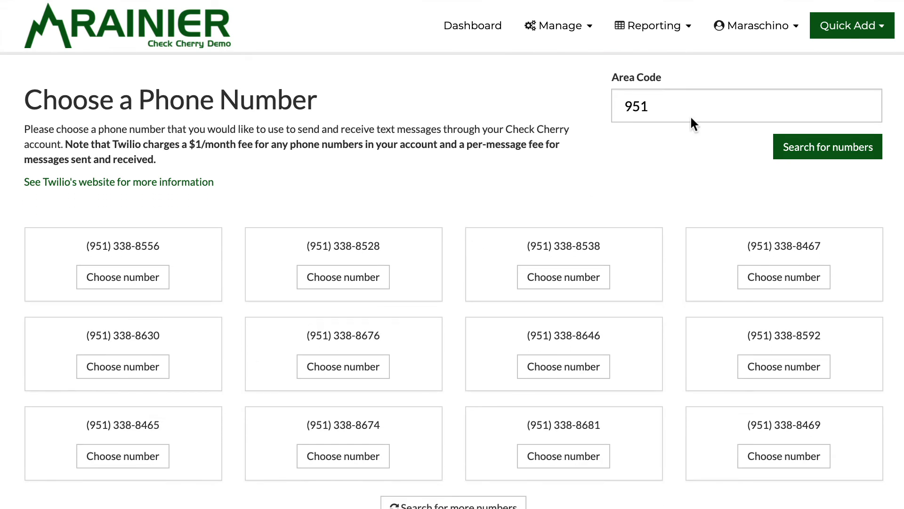
pyautogui.doubleClick(643, 115)
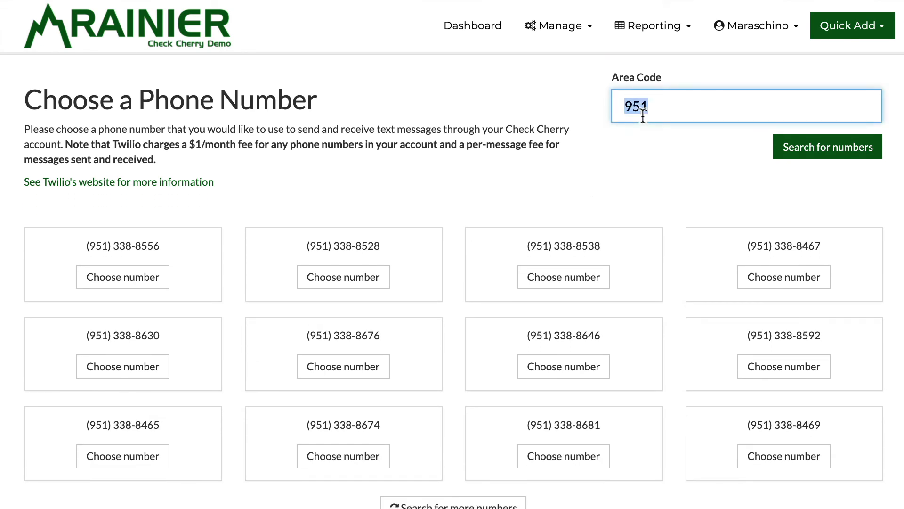
pyautogui.write('909')
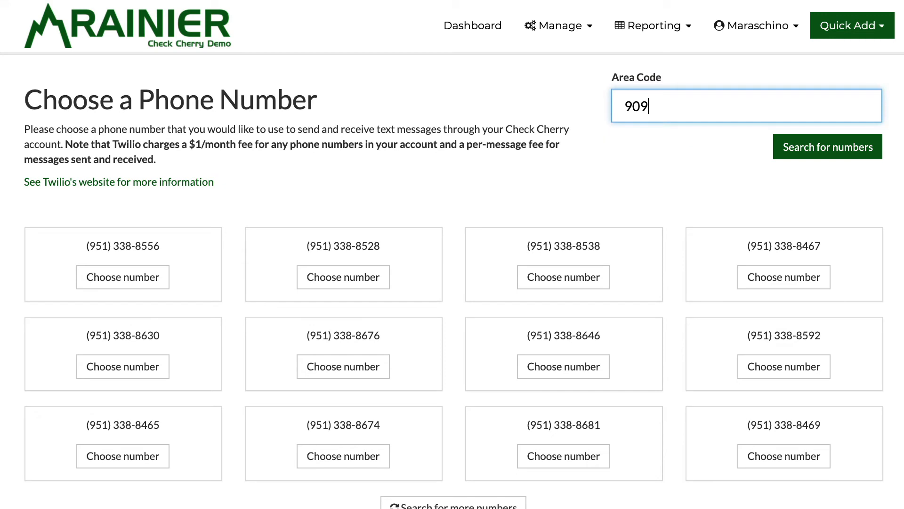
pyautogui.click(821, 148)
pyautogui.scroll(-3, 545, 269)
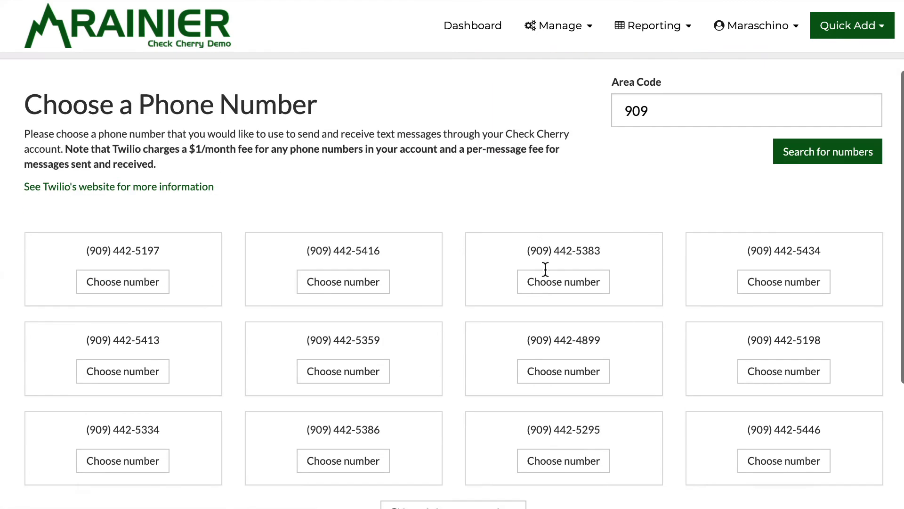
pyautogui.scroll(-1, 545, 269)
pyautogui.click(356, 354)
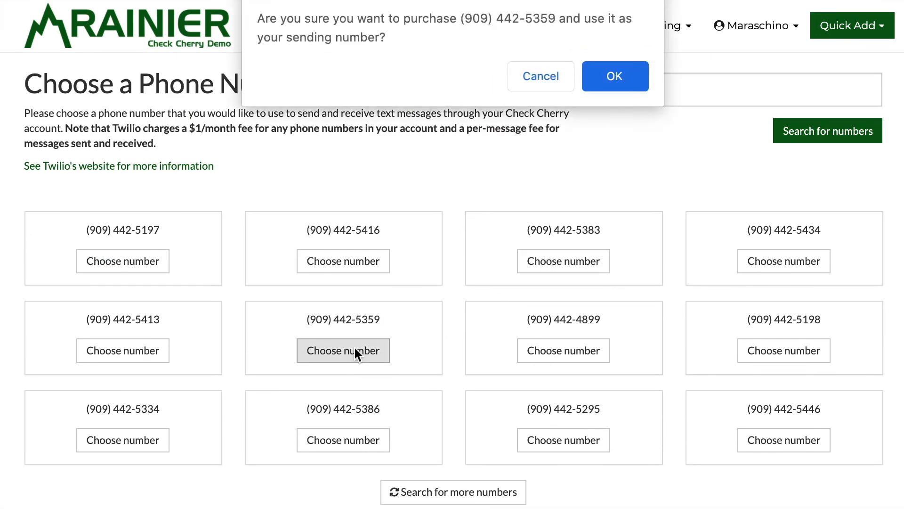
pyautogui.click(636, 75)
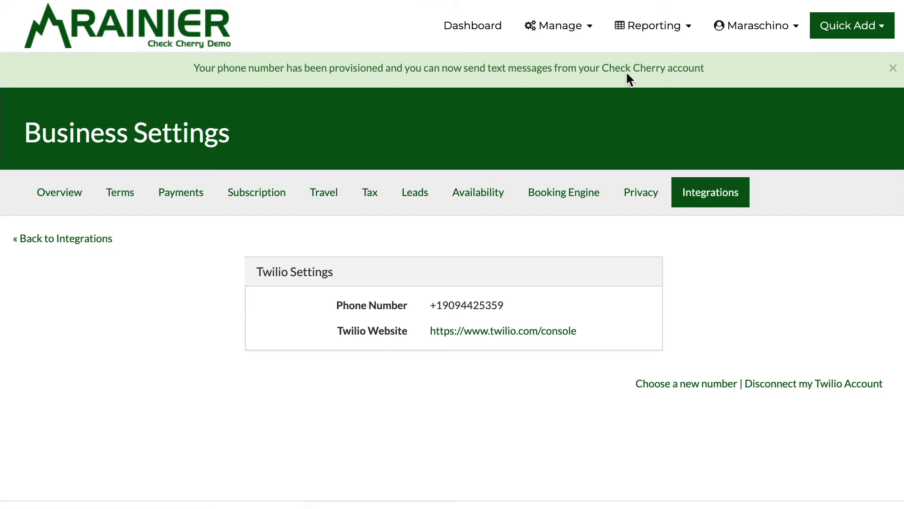
# Step: Start a new automated message and view Get Ideas for the Staff Assigned to Booking trigger
pyautogui.click(891, 72)
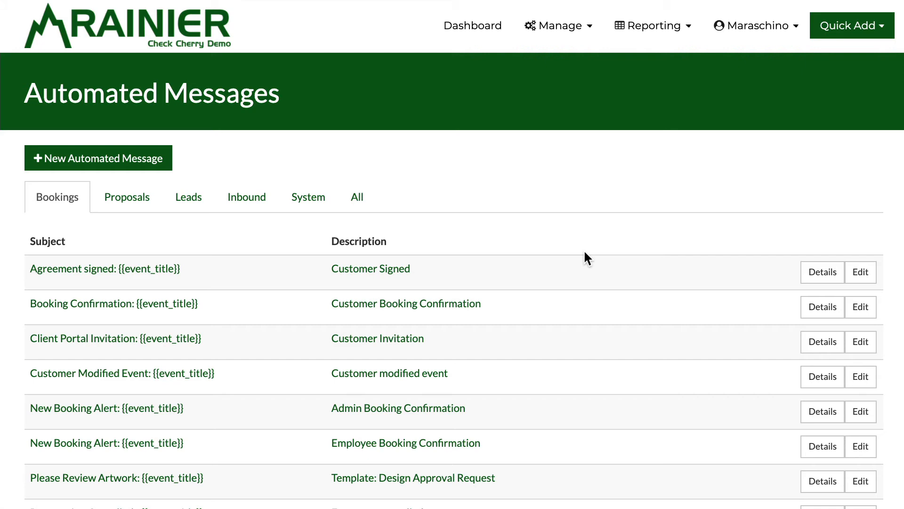
pyautogui.click(111, 168)
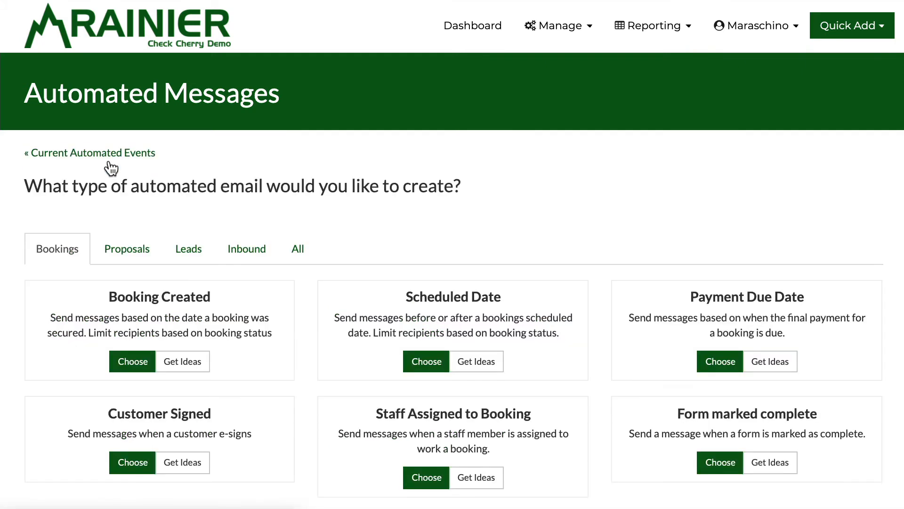
pyautogui.scroll(-1, 204, 208)
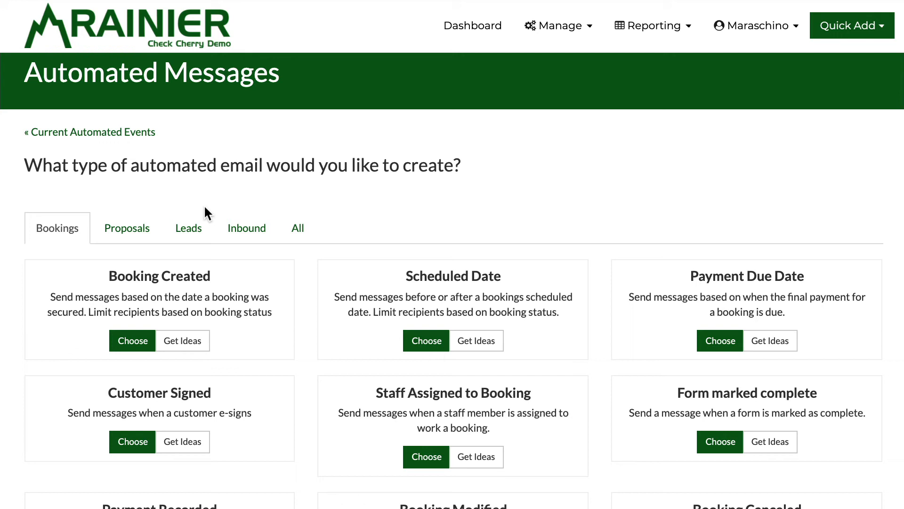
pyautogui.scroll(-3, 303, 253)
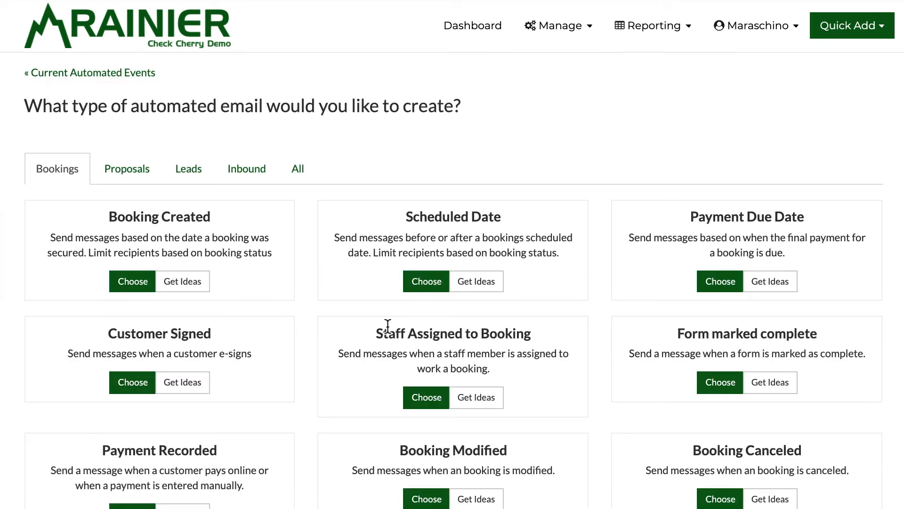
pyautogui.click(485, 410)
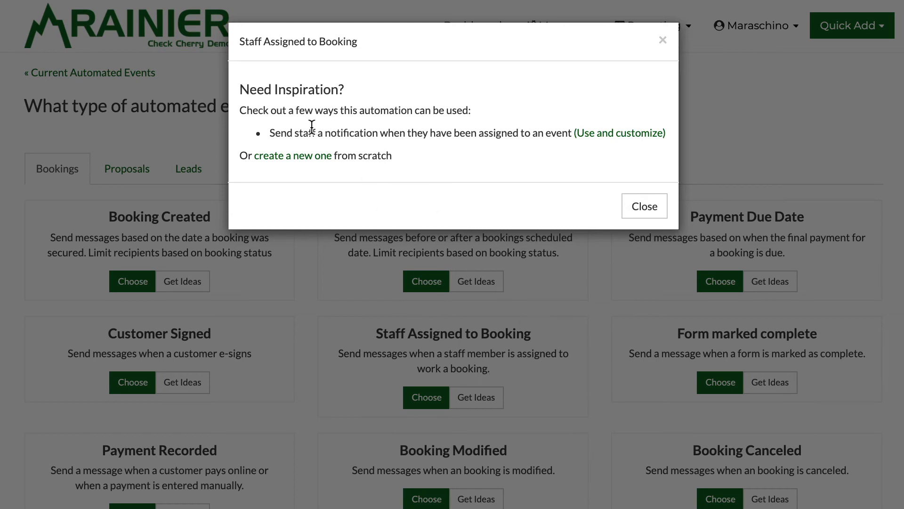
# Step: Use the staff-notification suggestion and change its action from Send Email to Send SMS
pyautogui.click(603, 136)
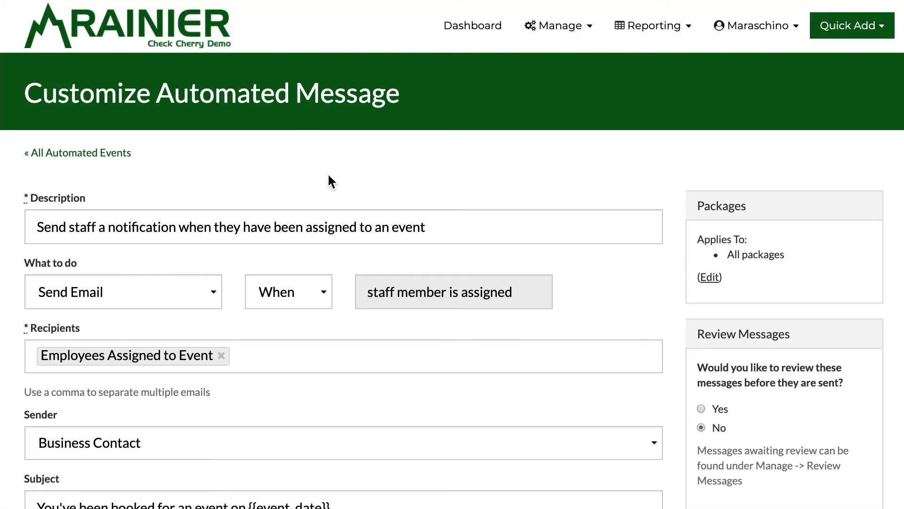
pyautogui.scroll(-1, 330, 181)
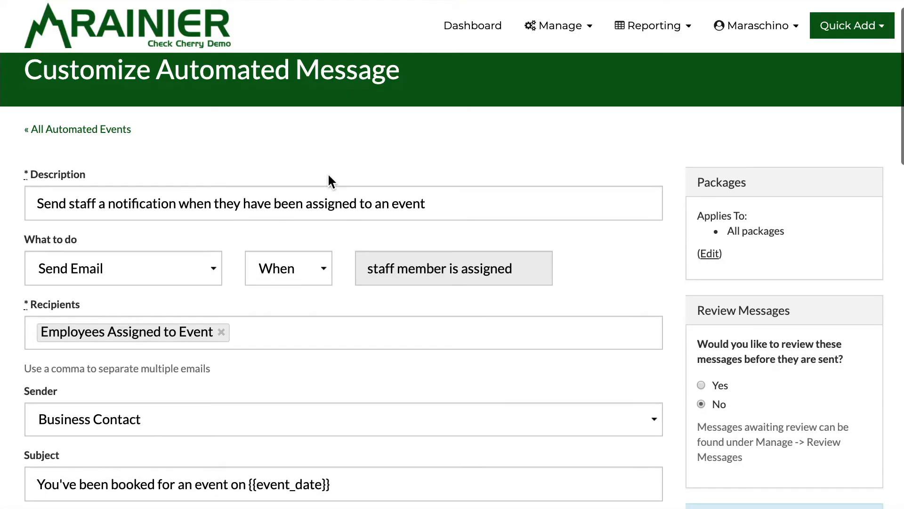
pyautogui.click(112, 274)
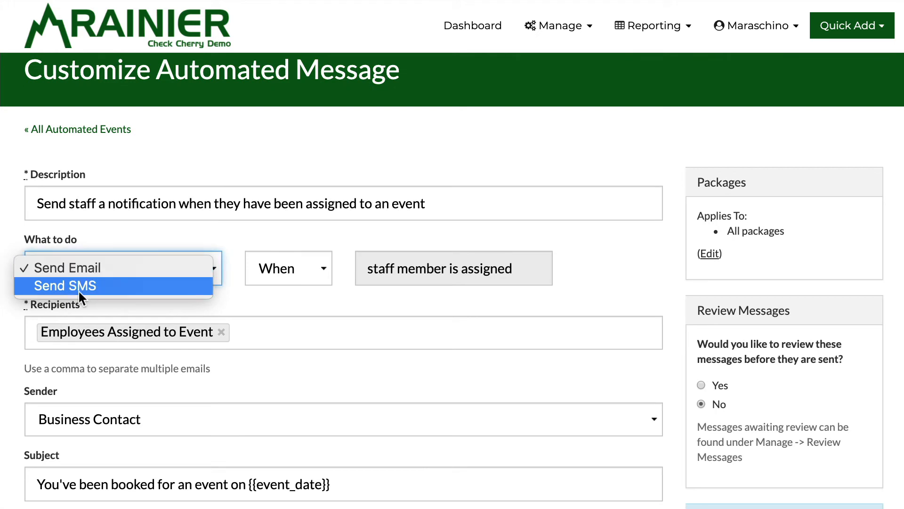
pyautogui.click(202, 128)
pyautogui.scroll(-4, 203, 129)
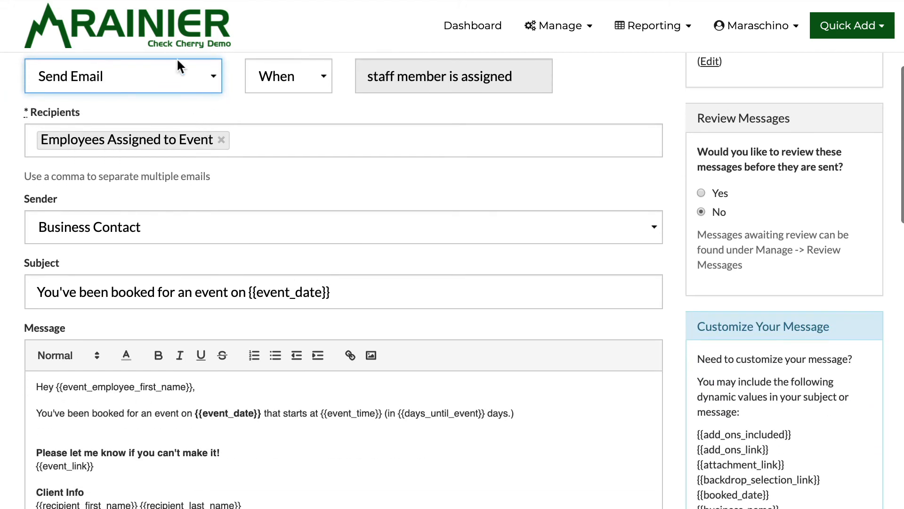
pyautogui.click(163, 76)
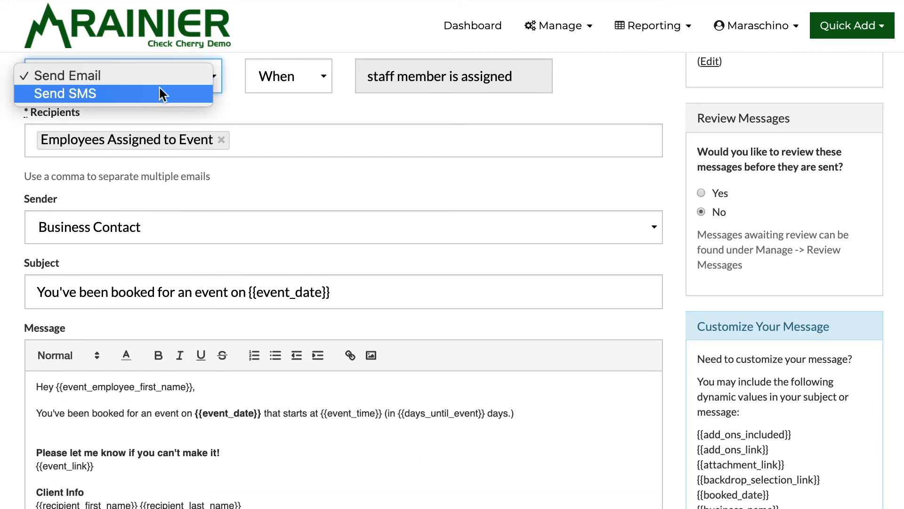
pyautogui.click(160, 89)
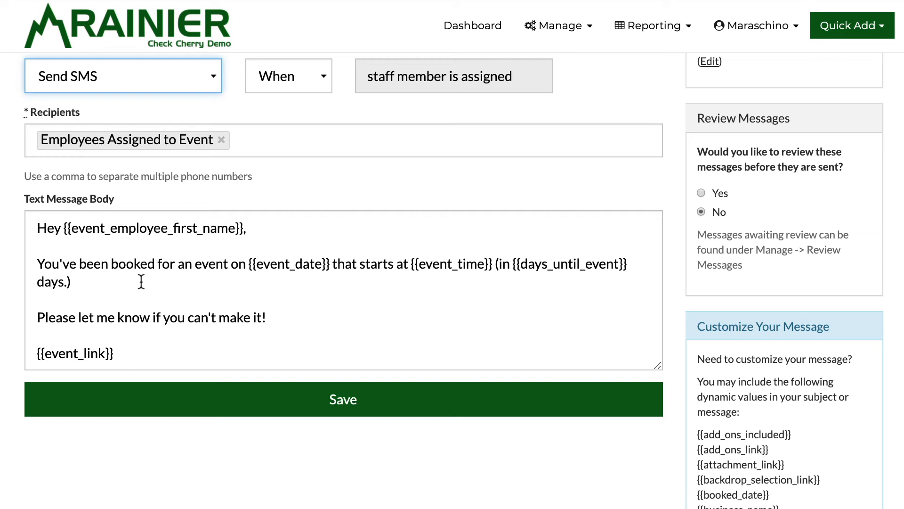
# Step: Review the message text and save the SMS automation
pyautogui.moveTo(62, 227); pyautogui.dragTo(253, 227)
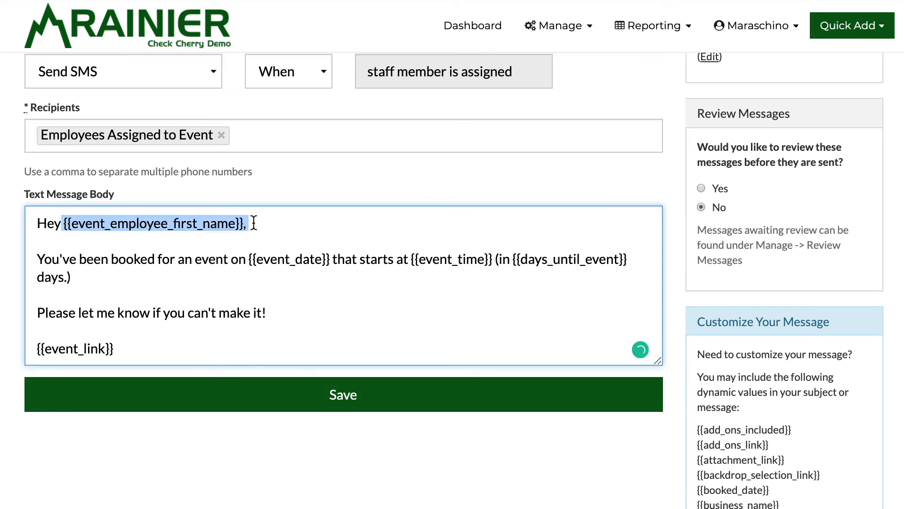
pyautogui.click(689, 219)
pyautogui.click(515, 396)
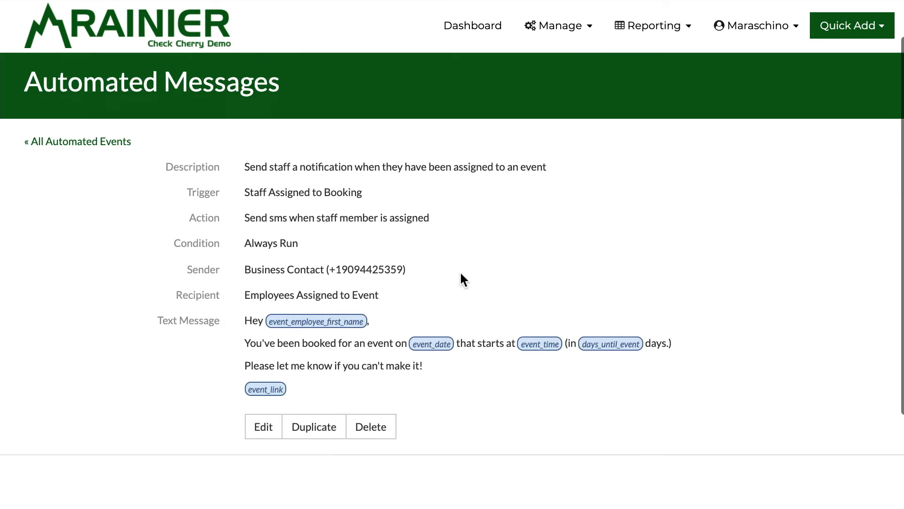
pyautogui.scroll(-1, 461, 274)
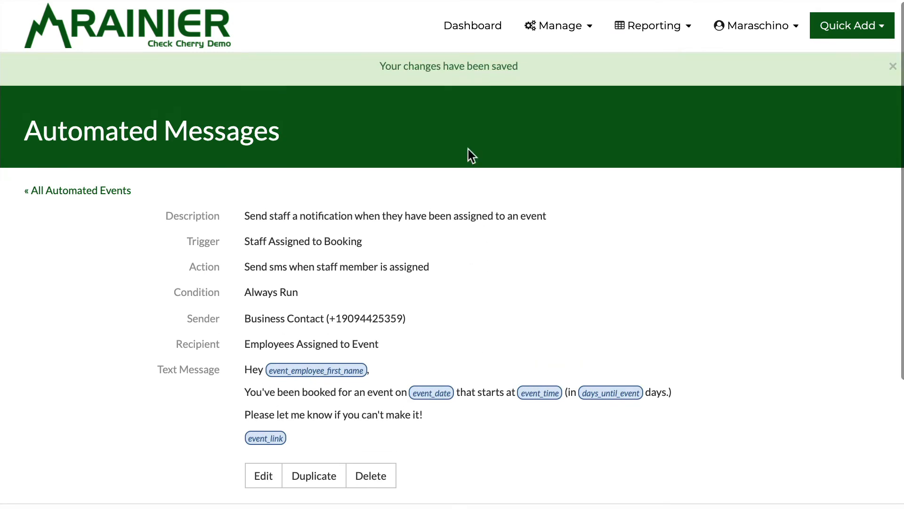
# Step: Open the Super Big Deal Wedding booking from the Dashboard
pyautogui.click(472, 29)
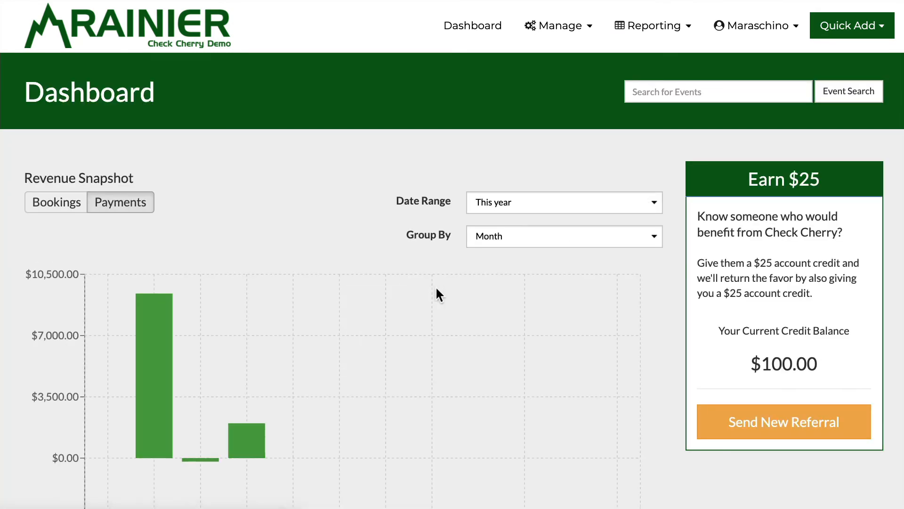
pyautogui.scroll(-10, 436, 289)
pyautogui.scroll(-2, 436, 289)
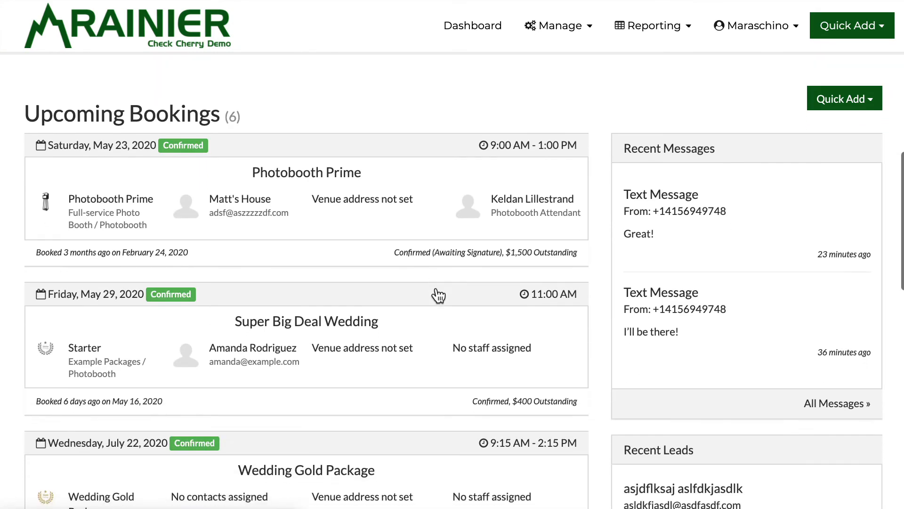
pyautogui.click(250, 324)
pyautogui.scroll(-4, 256, 331)
pyautogui.scroll(-3, 256, 331)
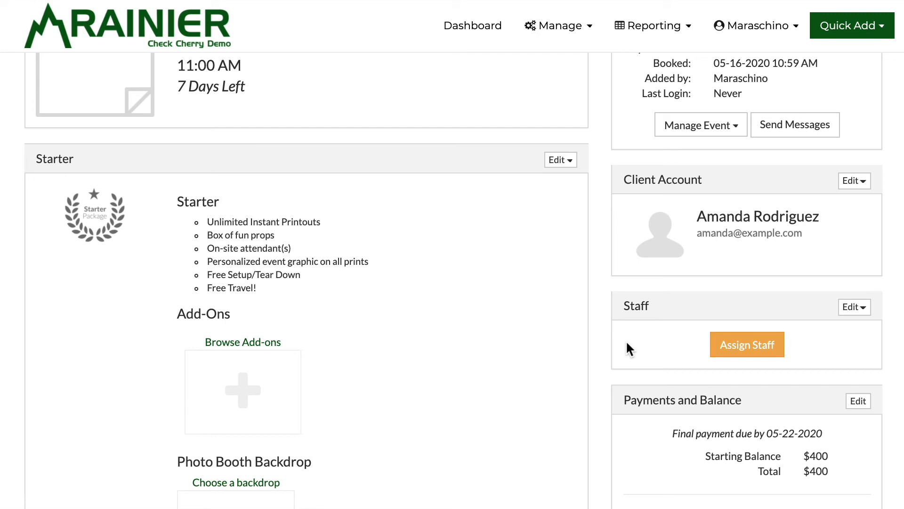
pyautogui.moveTo(750, 65); pyautogui.dragTo(303, 46)
# Step: Assign the staff member found by searching 'ke' as Photobooth Attendant
pyautogui.click(748, 351)
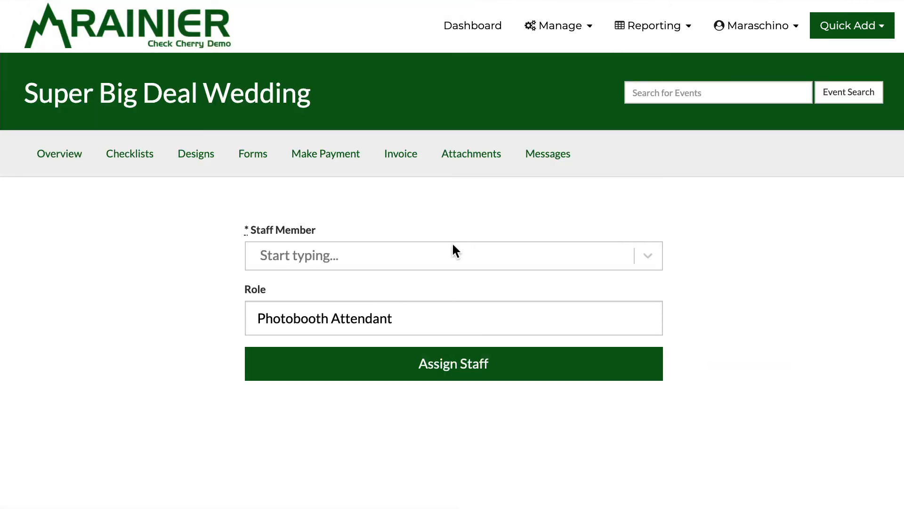
pyautogui.click(403, 255)
pyautogui.write('ke')
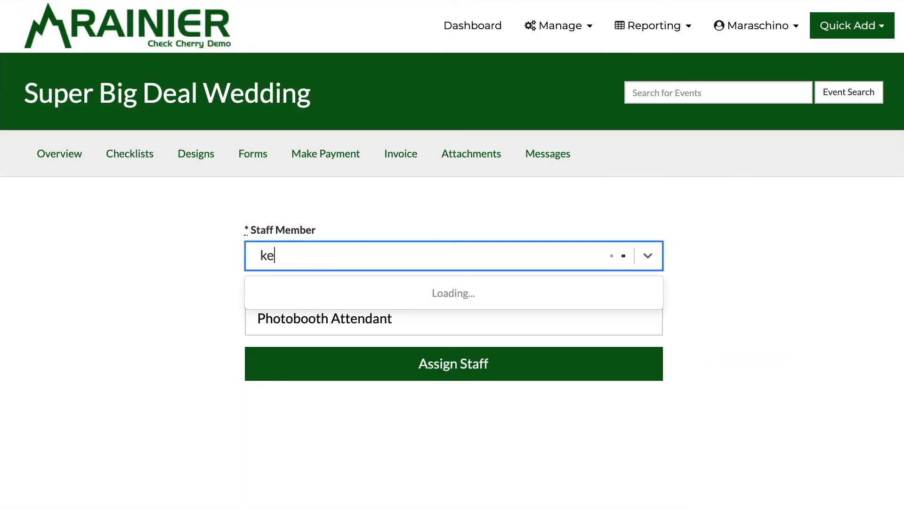
pyautogui.click(402, 306)
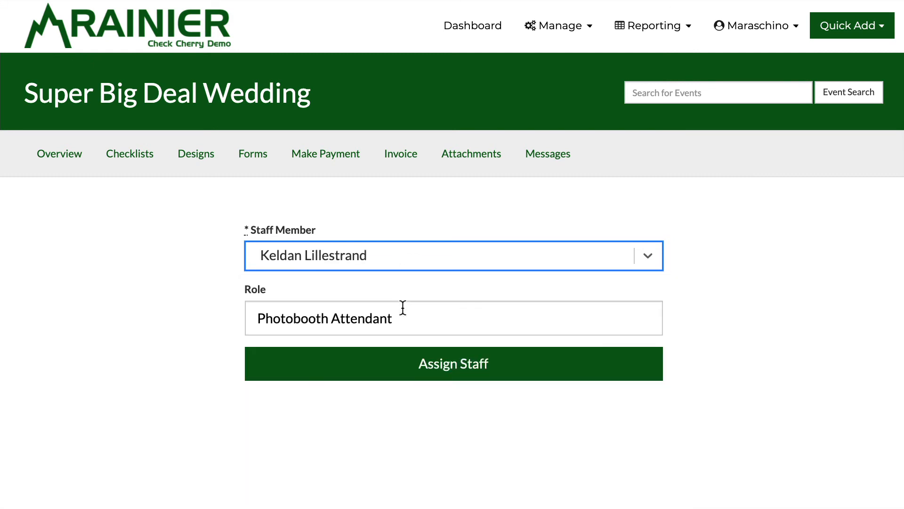
pyautogui.click(378, 369)
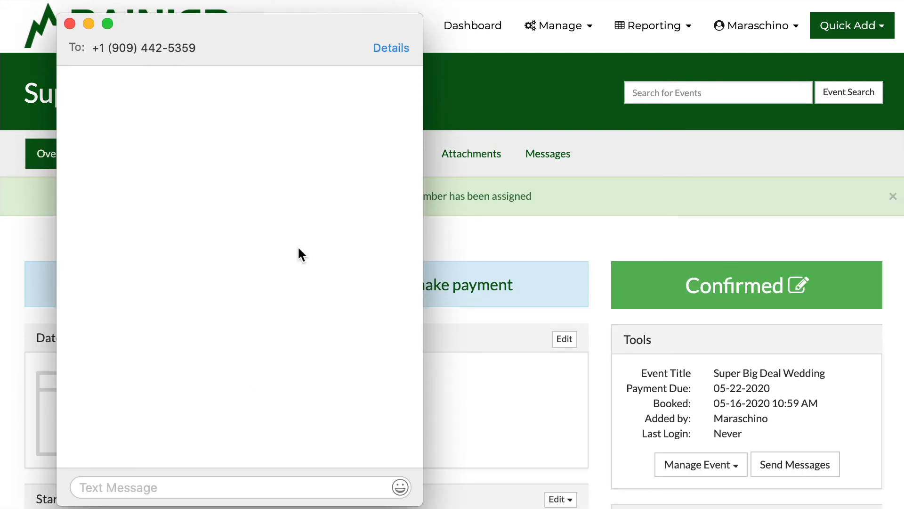
# Step: Send the reply 'Great! Thank you.' to the booking text, then close Messages
pyautogui.moveTo(106, 53)
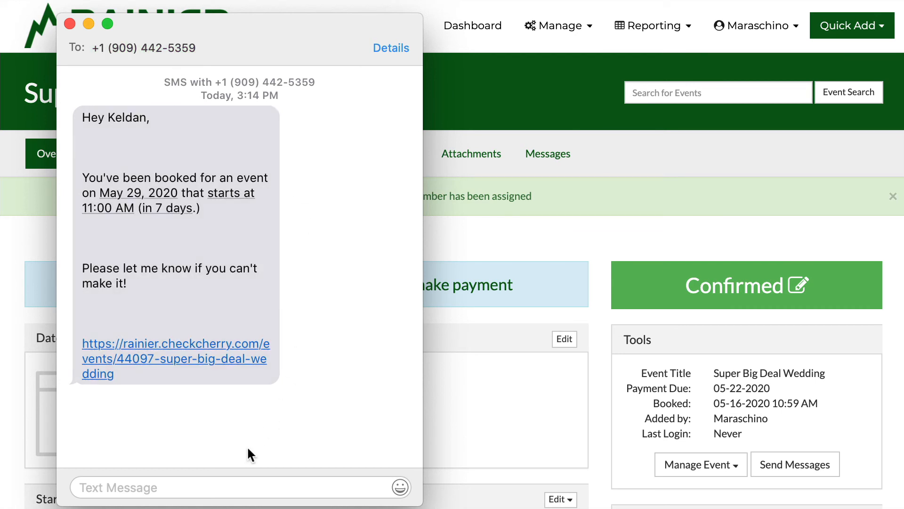
pyautogui.click(146, 492)
pyautogui.write('Great! Thank')
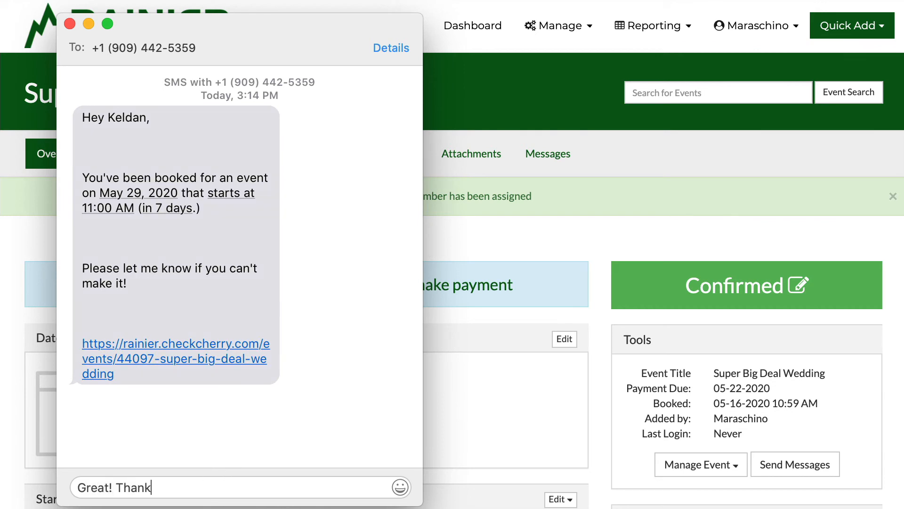
pyautogui.write(' you.')
pyautogui.press('Return')
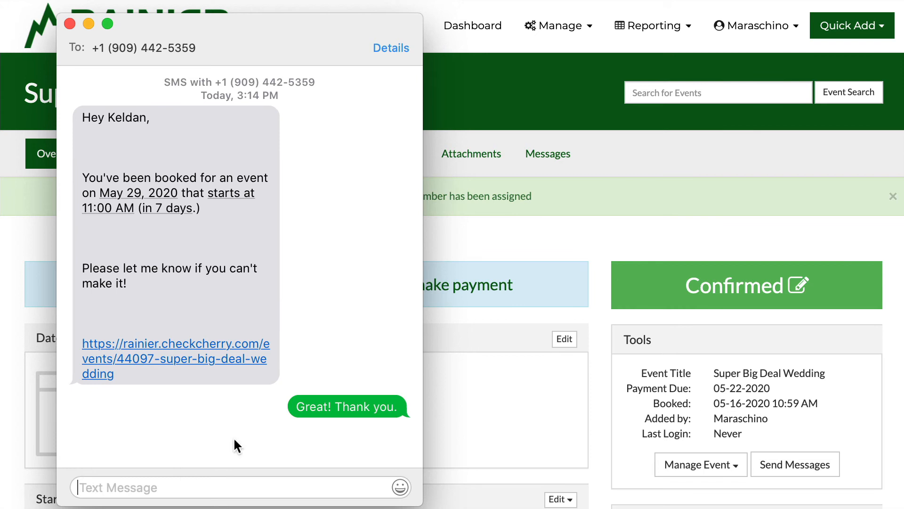
pyautogui.click(449, 242)
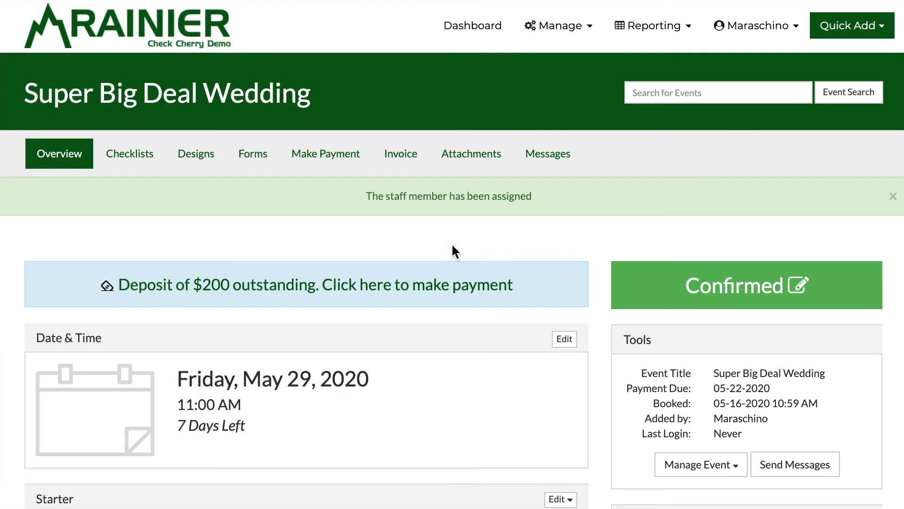
# Step: Open the booking's message history, list messages individually, and scroll back to the top
pyautogui.click(544, 169)
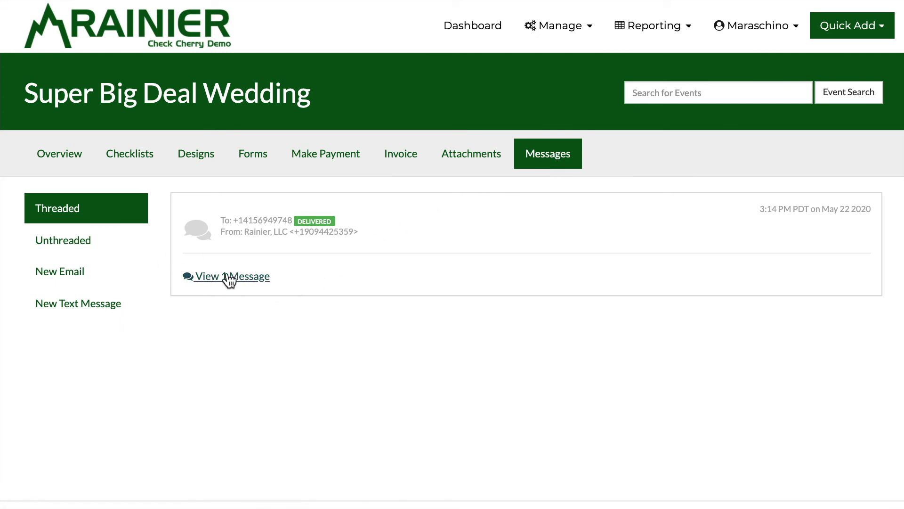
pyautogui.click(89, 247)
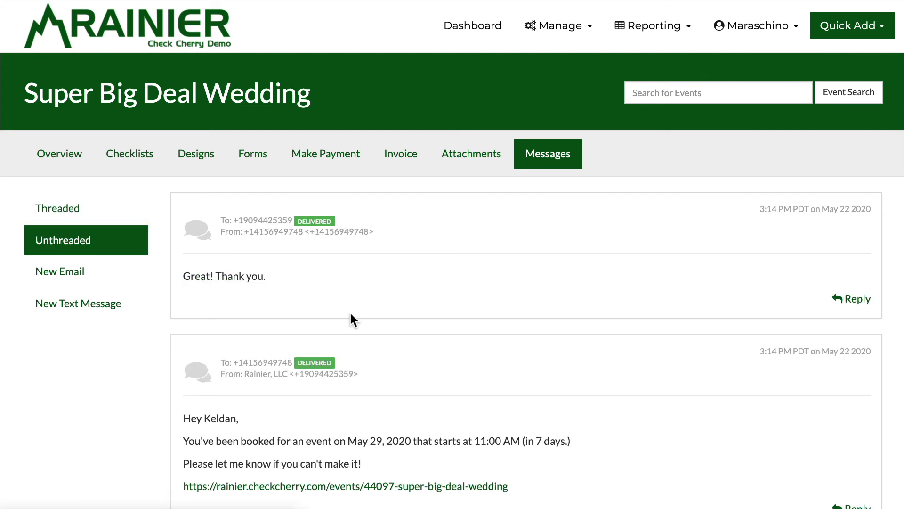
pyautogui.scroll(-3, 351, 318)
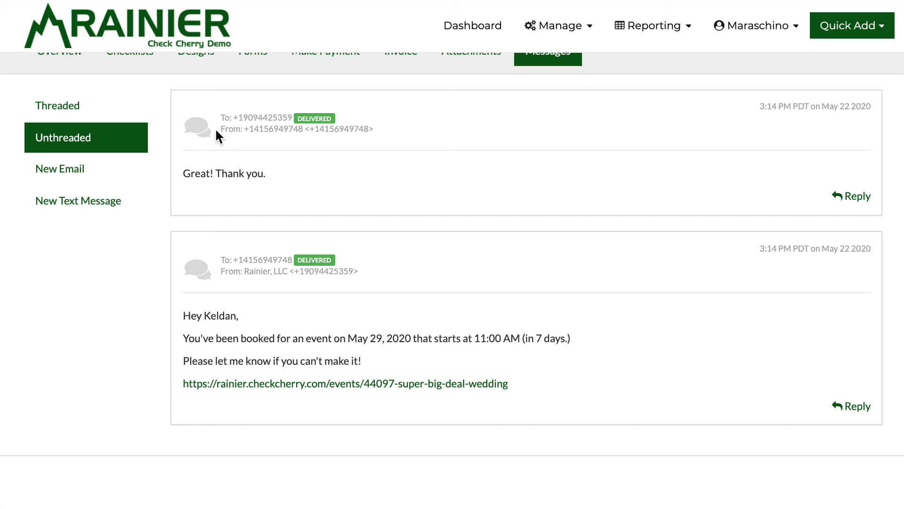
pyautogui.scroll(1, 214, 129)
pyautogui.scroll(2, 272, 402)
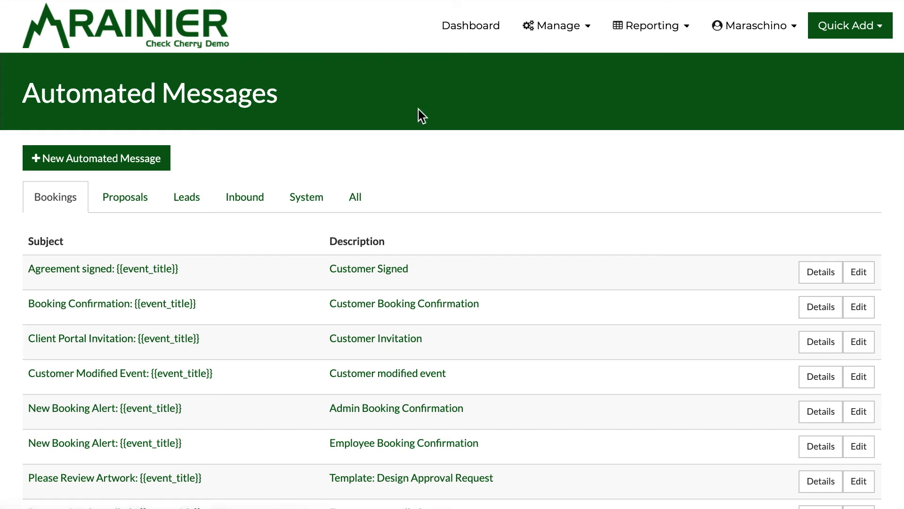
# Step: Filter to Inbound automated messages and edit the SMS Received email alert
pyautogui.click(578, 37)
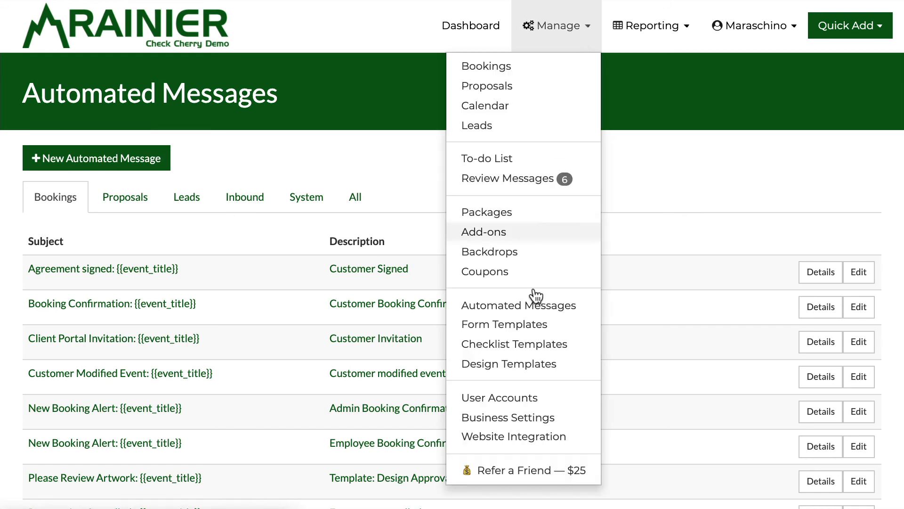
pyautogui.click(352, 151)
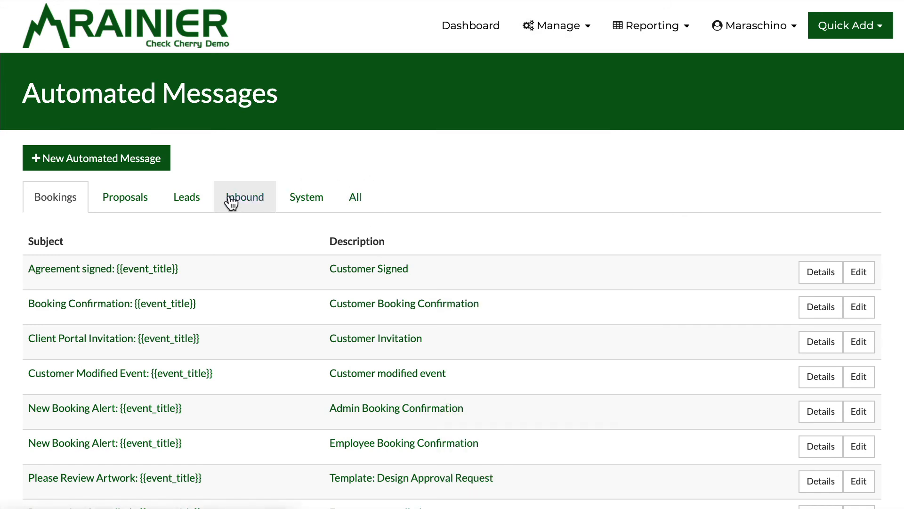
pyautogui.click(231, 201)
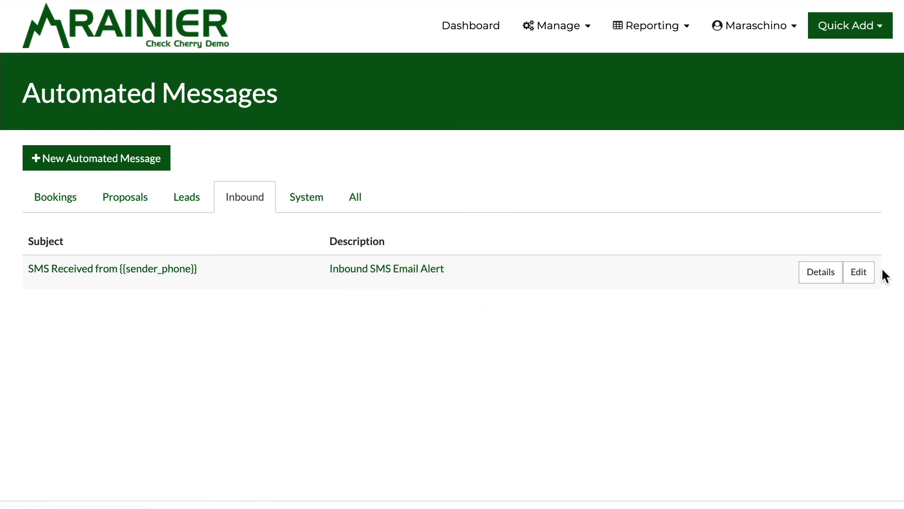
pyautogui.click(866, 276)
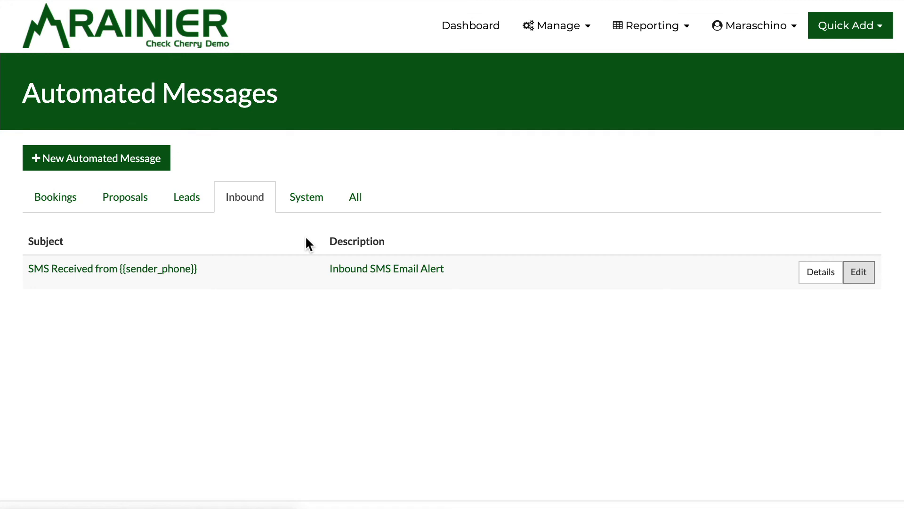
pyautogui.scroll(-2, 308, 244)
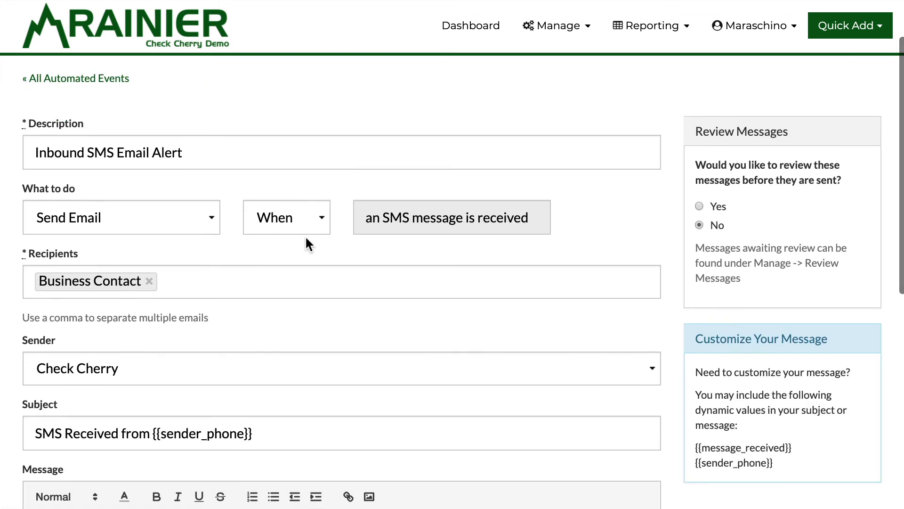
# Step: Keep the Inbound SMS Email Alert's action set to Send Email
pyautogui.click(210, 225)
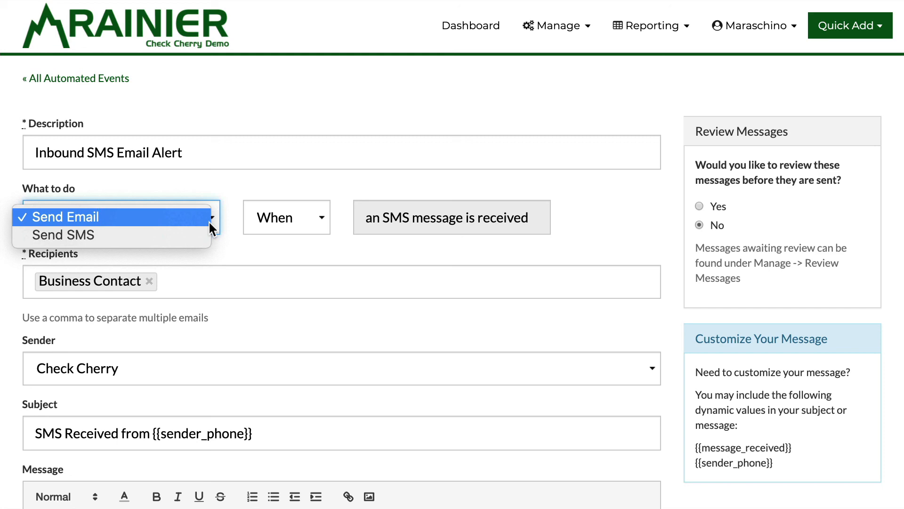
pyautogui.click(208, 220)
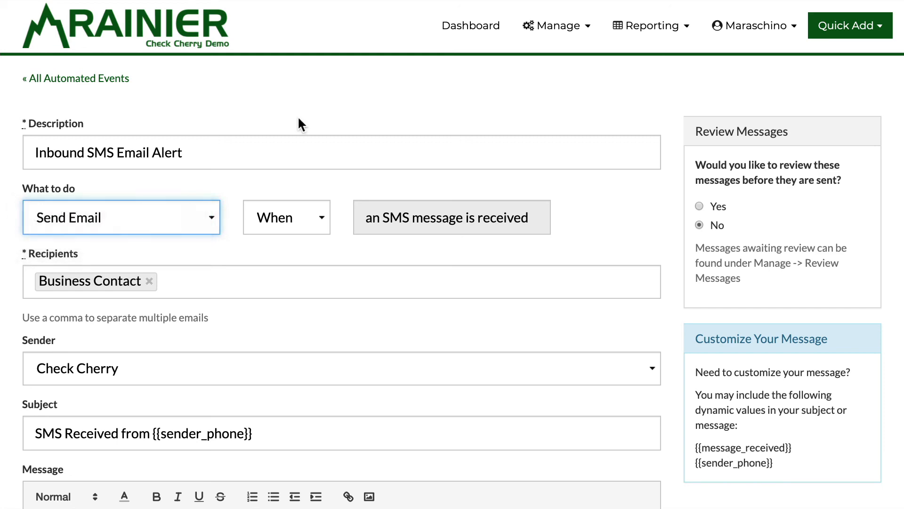
pyautogui.scroll(-5, 114, 259)
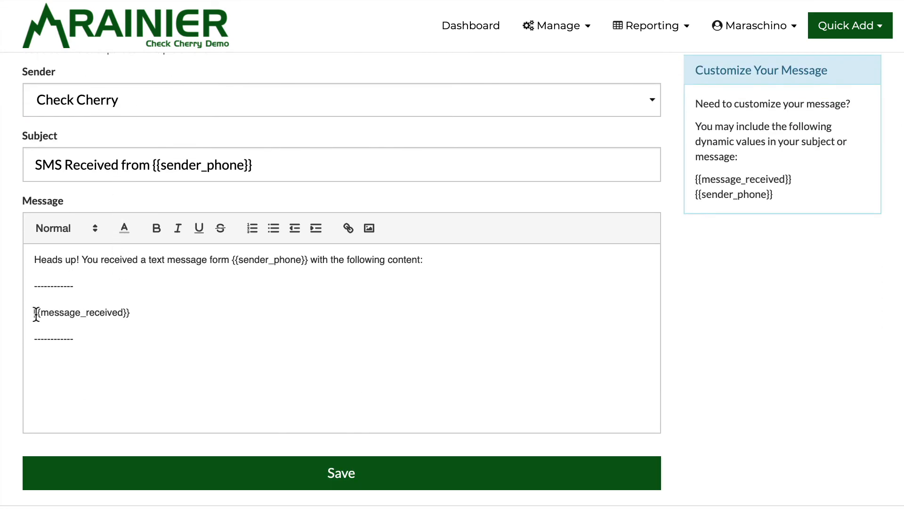
# Step: Review the {{message_received}} and {{sender_phone}} placeholders, then return to All Automated Events
pyautogui.moveTo(34, 314); pyautogui.dragTo(186, 313)
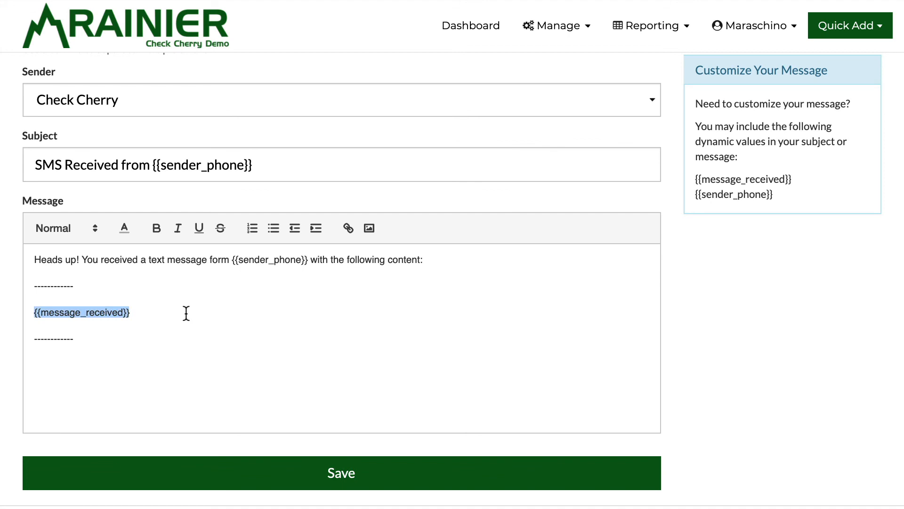
pyautogui.click(186, 314)
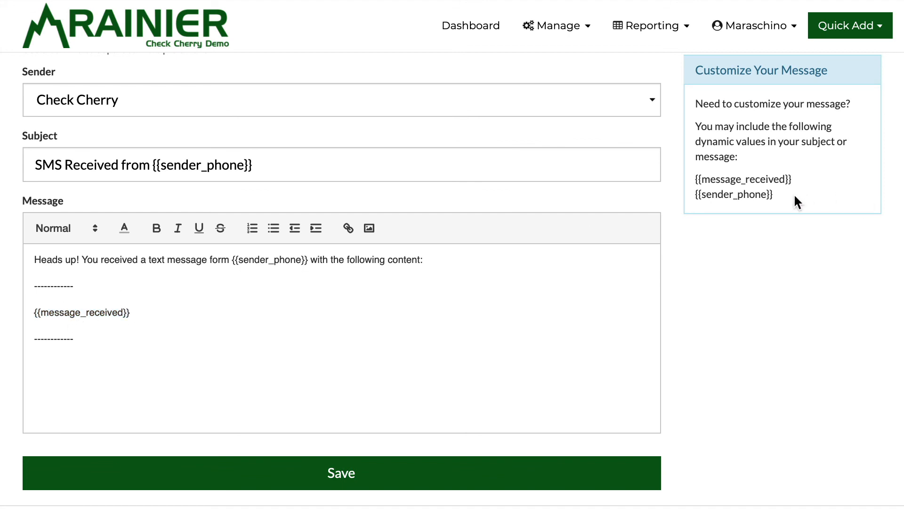
pyautogui.moveTo(795, 197); pyautogui.dragTo(688, 195)
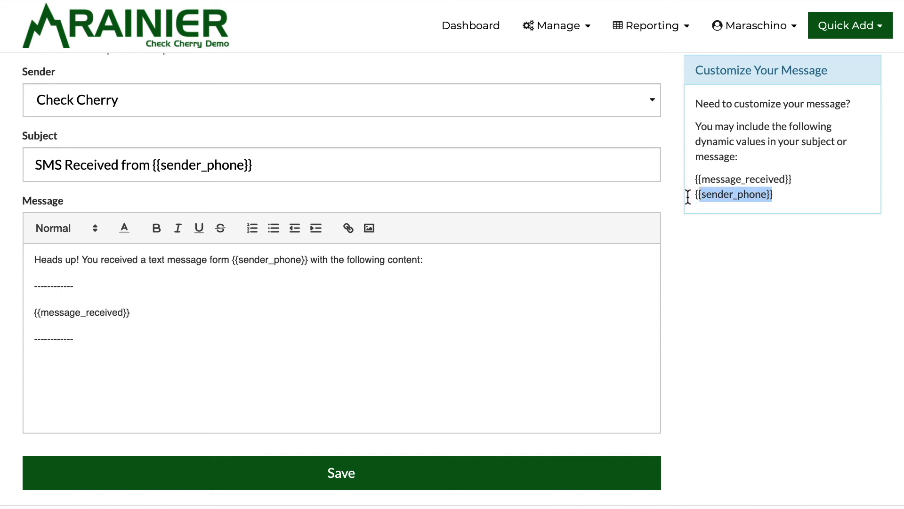
pyautogui.click(235, 259)
pyautogui.scroll(7, 109, 160)
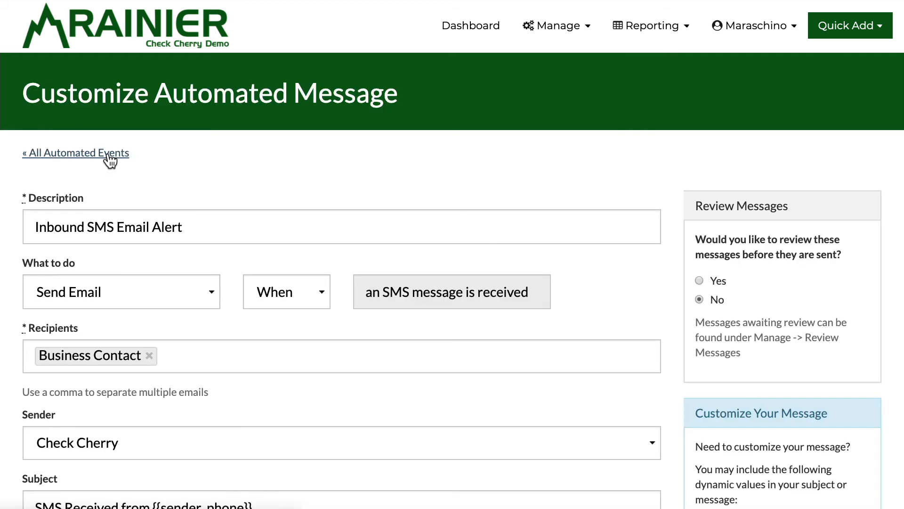
pyautogui.click(107, 155)
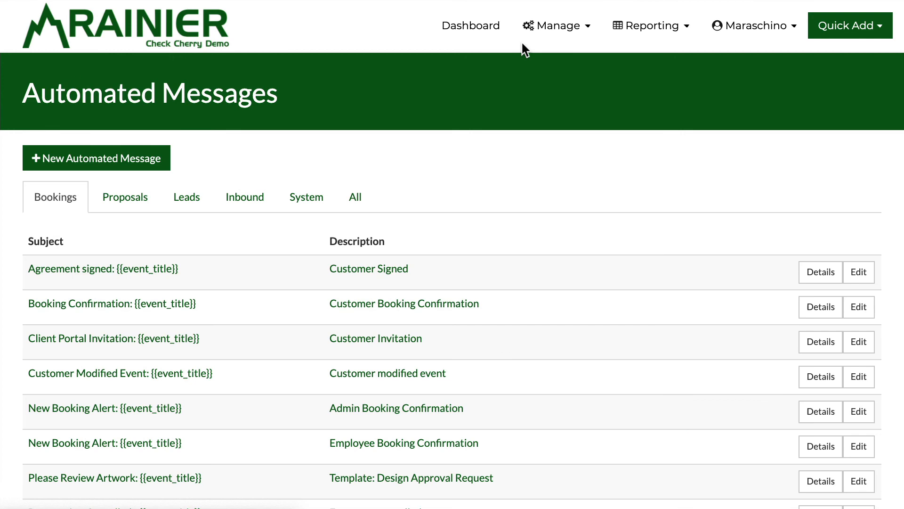
# Step: Search the dashboard for 'super big' and open the Super Big Deal Wedding event
pyautogui.click(455, 29)
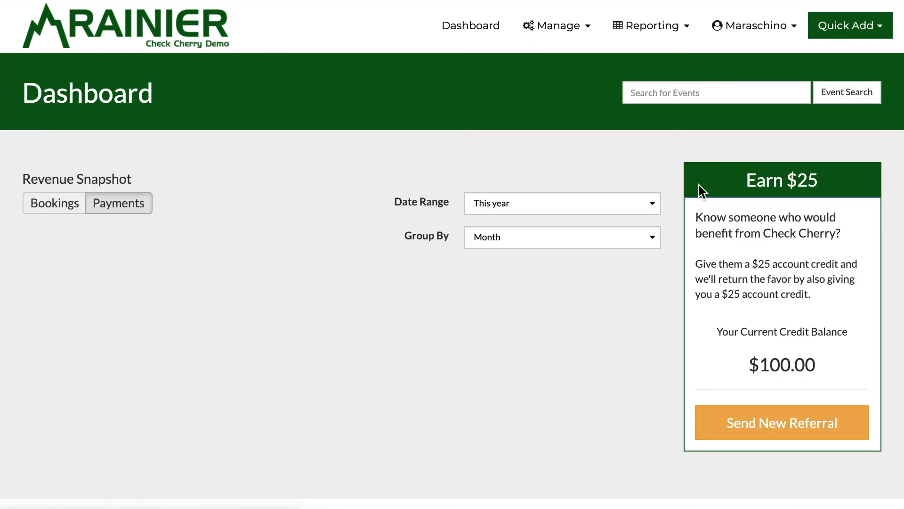
pyautogui.click(678, 91)
pyautogui.write('super big')
pyautogui.press('Return')
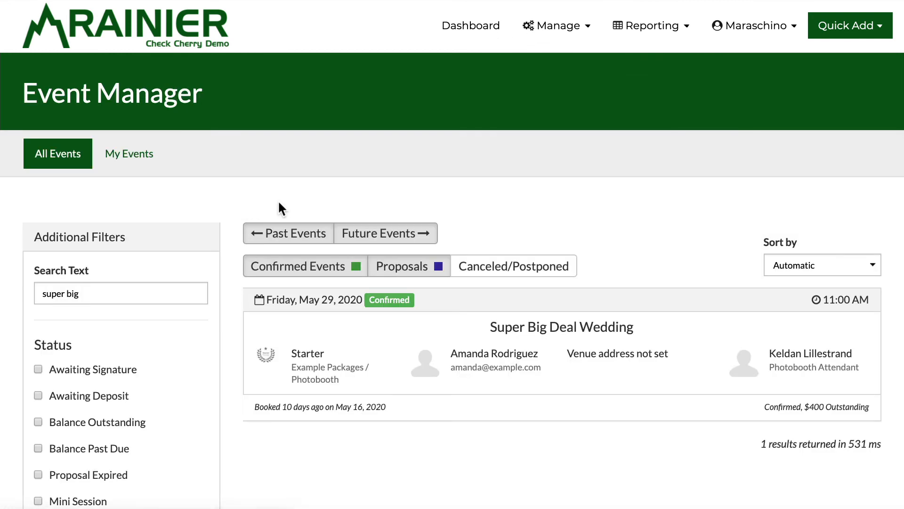
pyautogui.click(383, 345)
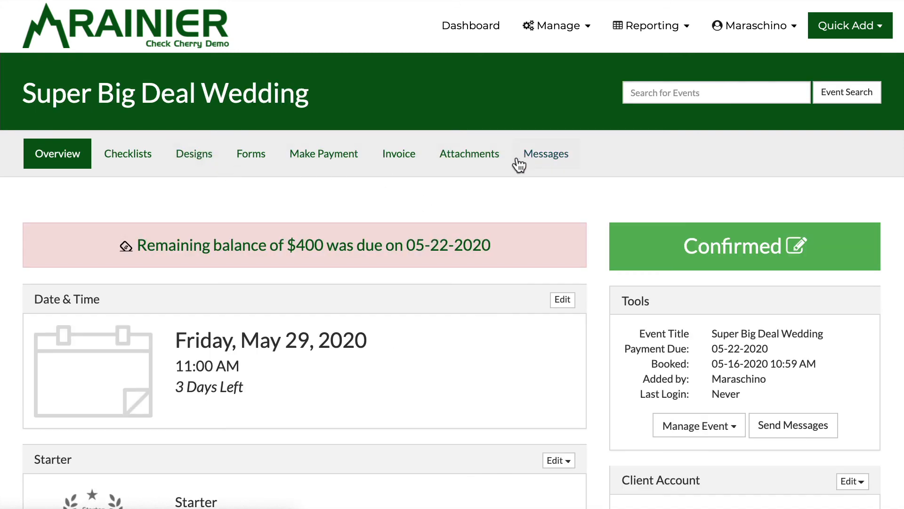
# Step: Open the event's three-message text thread
pyautogui.click(542, 154)
pyautogui.scroll(-3, 247, 203)
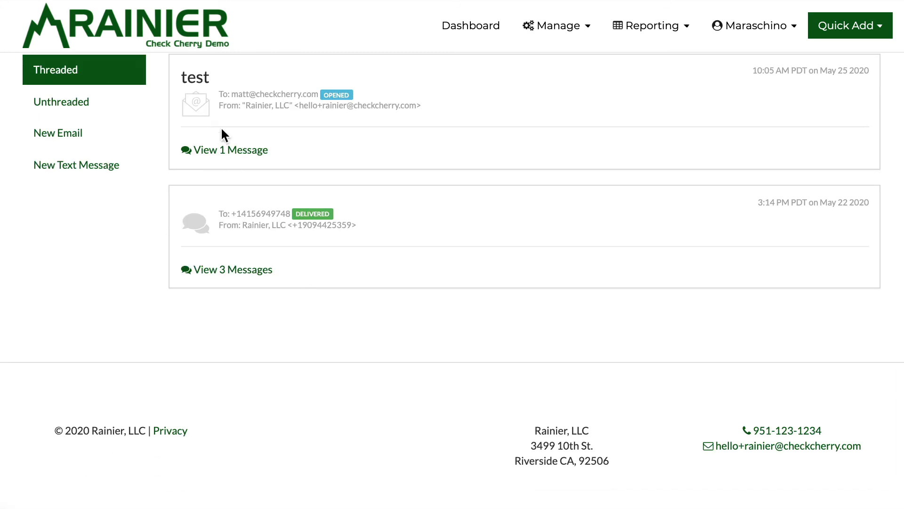
pyautogui.click(233, 272)
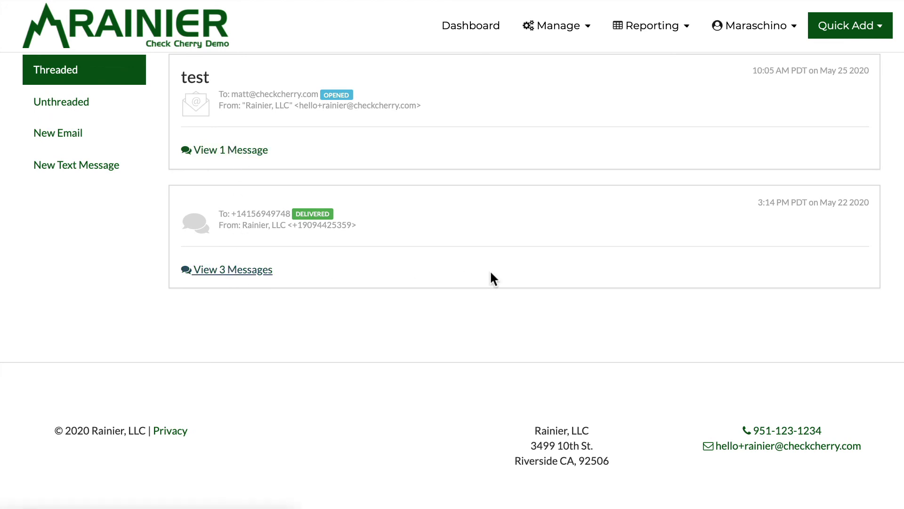
pyautogui.scroll(-3, 323, 278)
pyautogui.scroll(3, 295, 275)
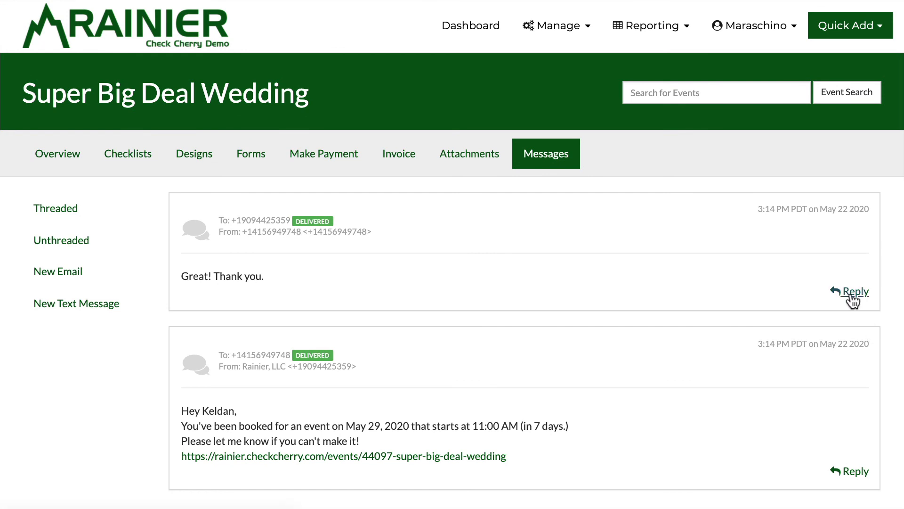
# Step: Reply to the 'Great! Thank you.' text with the SMS 'Yep!' and send it
pyautogui.click(850, 294)
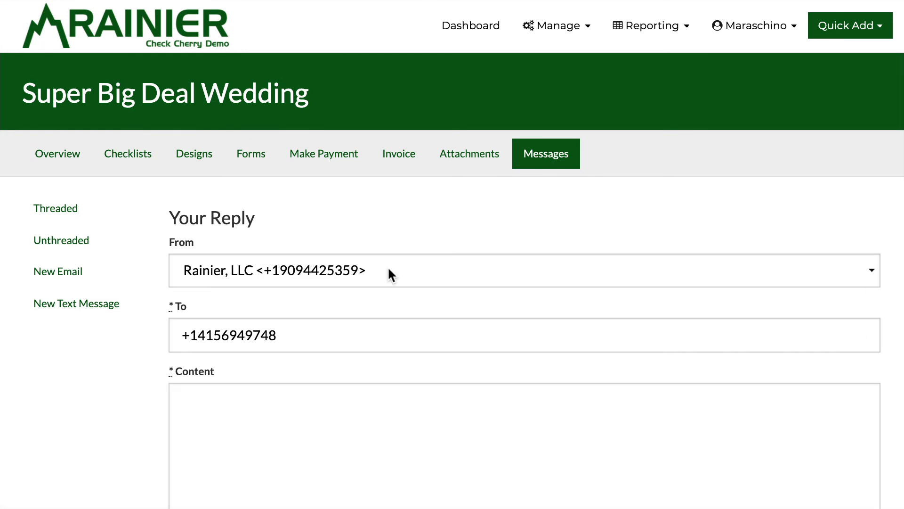
pyautogui.scroll(-1, 216, 339)
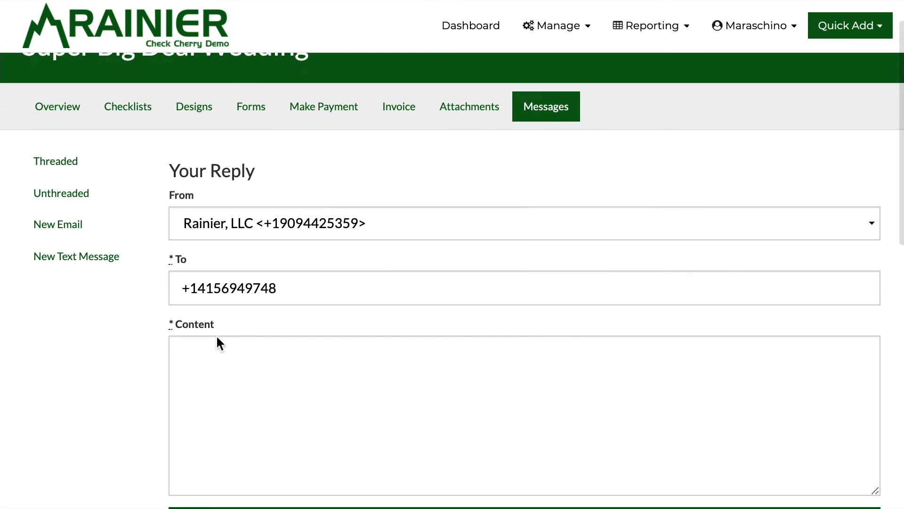
pyautogui.click(218, 376)
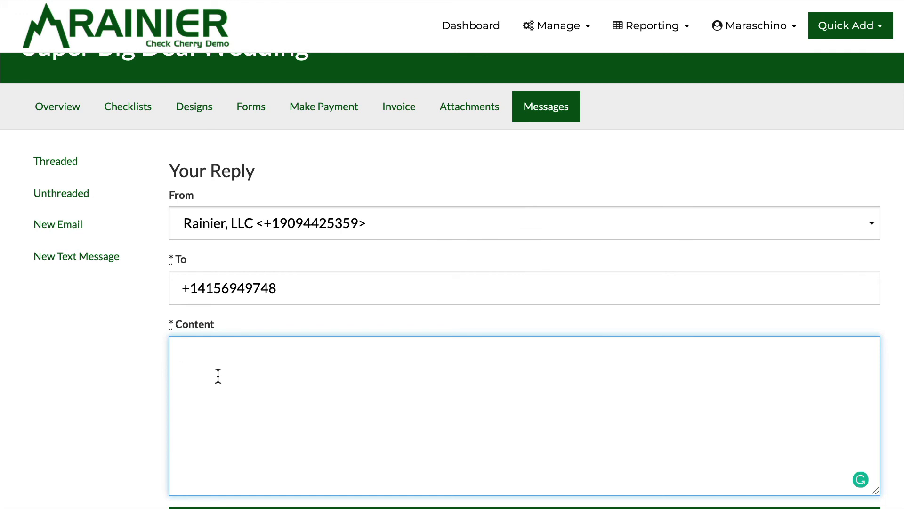
pyautogui.scroll(-2, 218, 375)
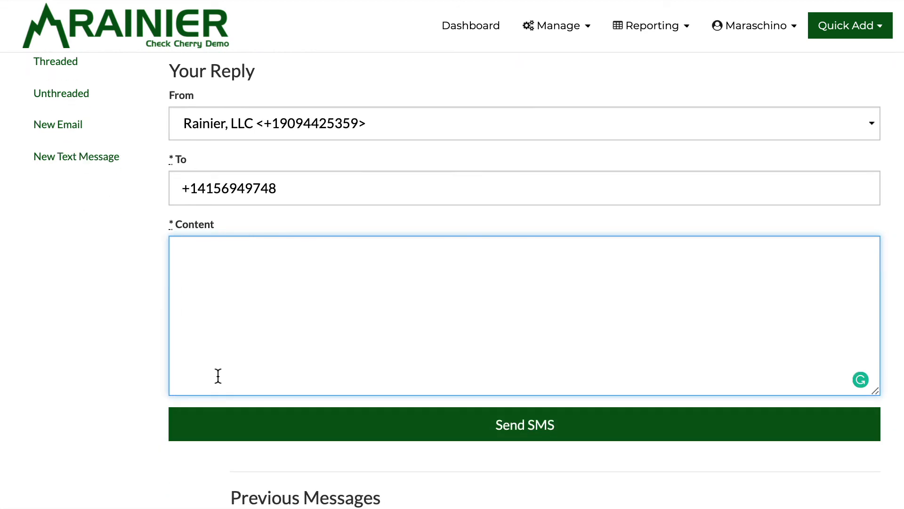
pyautogui.write('Yep!')
pyautogui.click(564, 424)
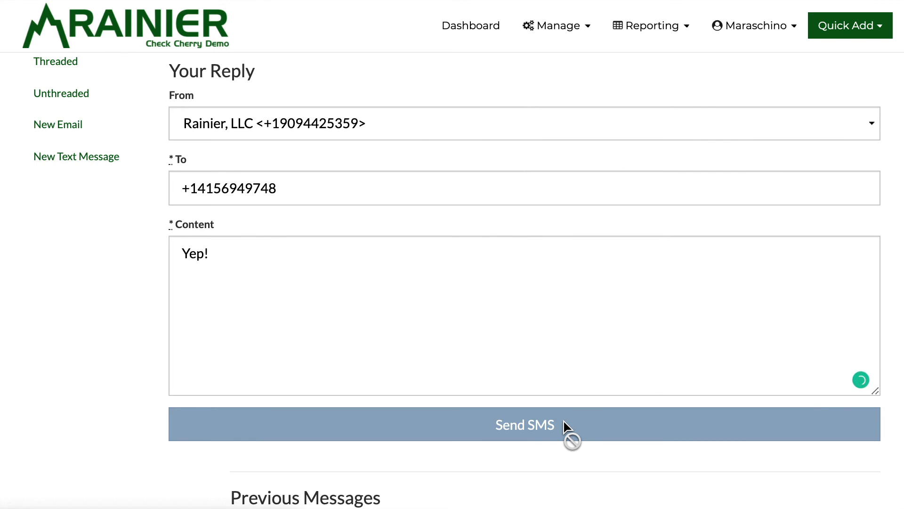